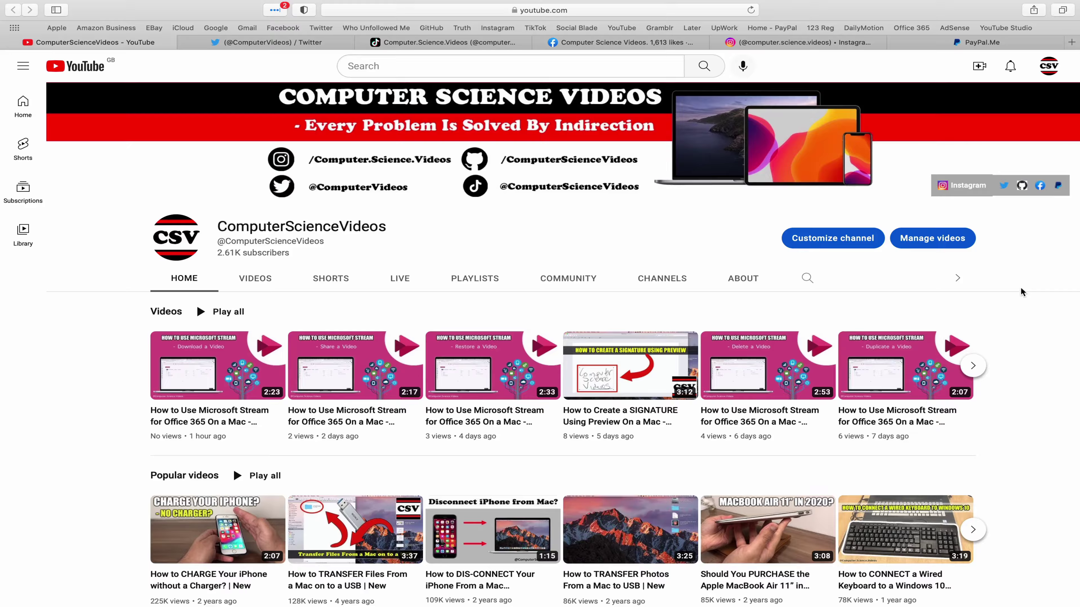
View the channel's Twitter, TikTok, Facebook, Instagram and PayPal.Me profiles in Safari in turn.
click(253, 46)
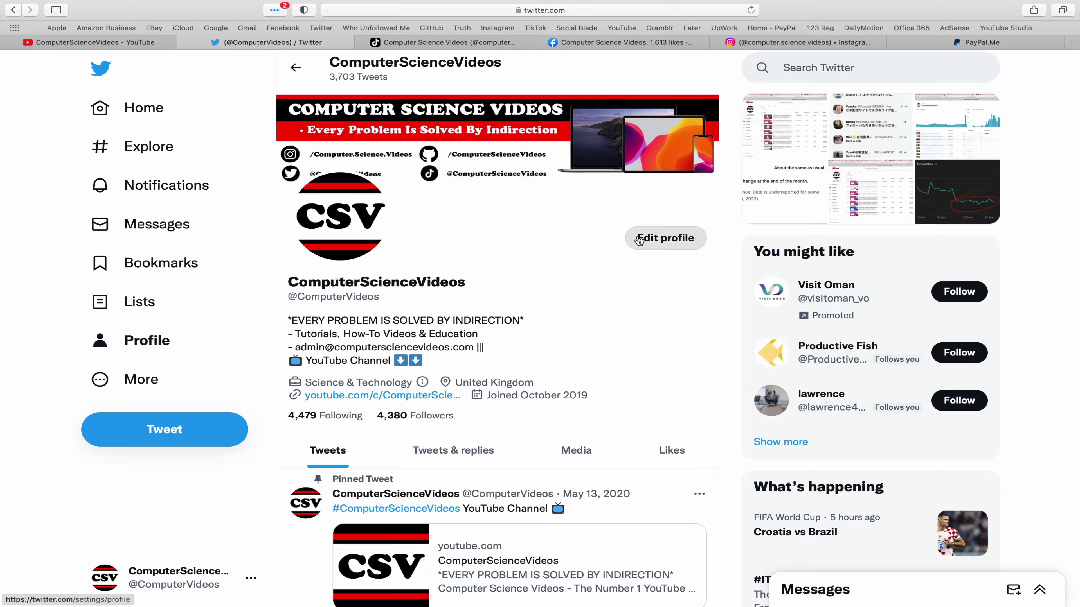
click(468, 43)
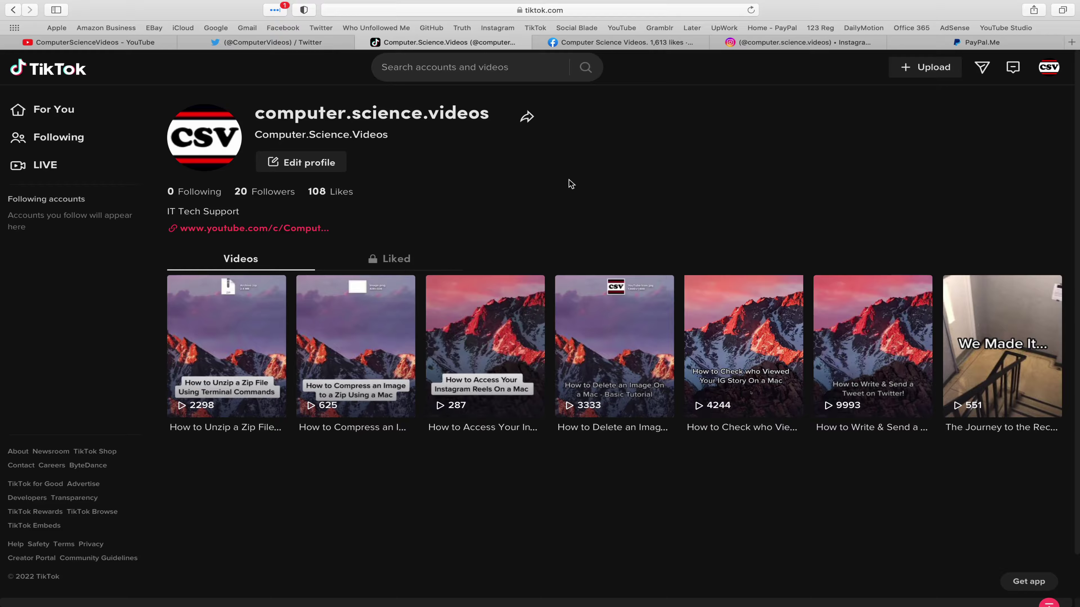
click(625, 42)
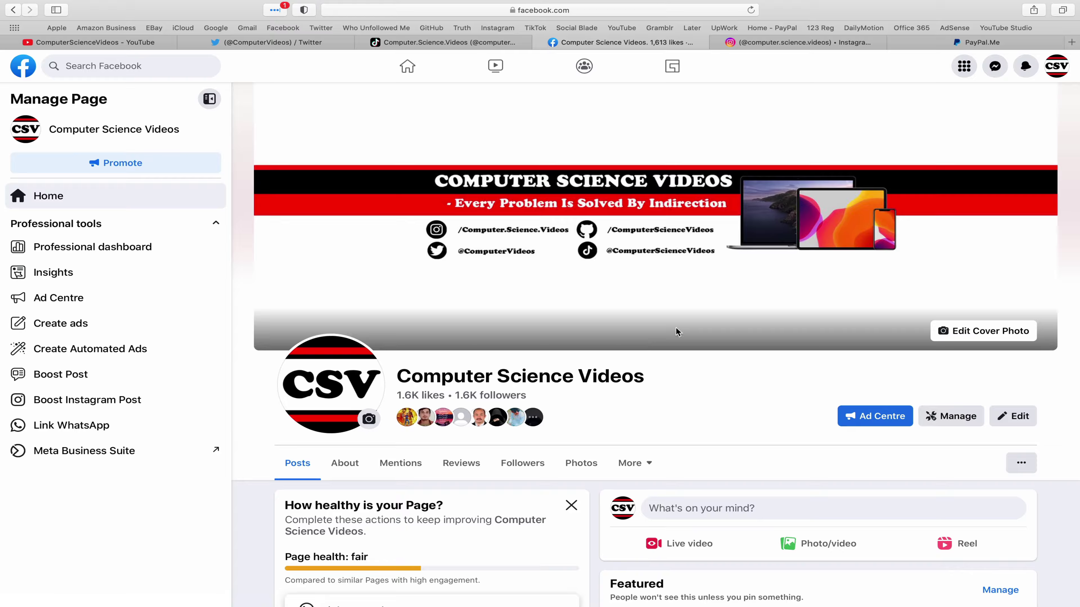
click(806, 43)
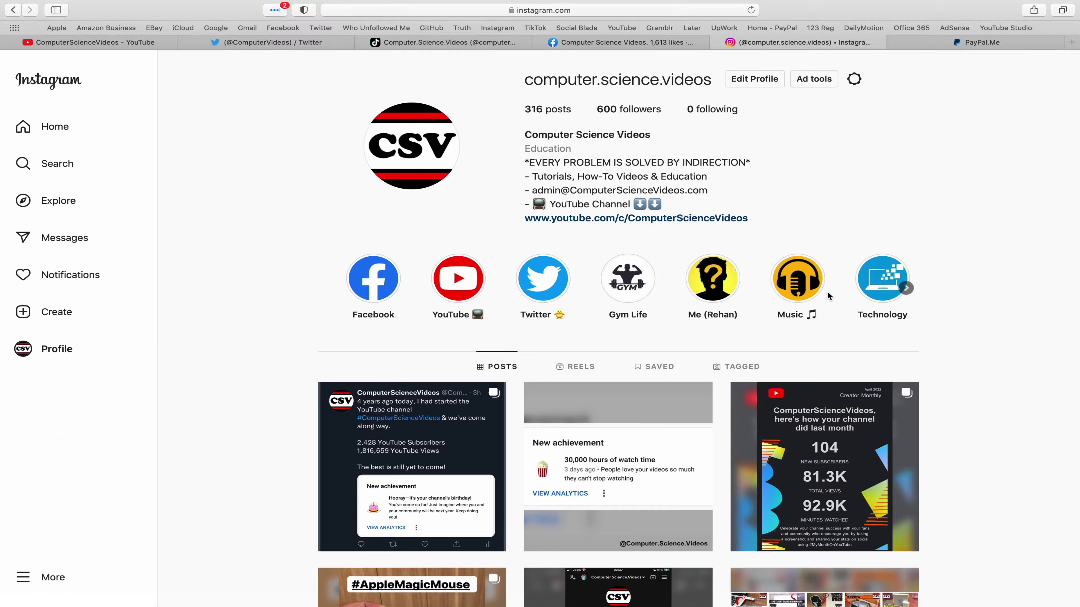
click(1017, 44)
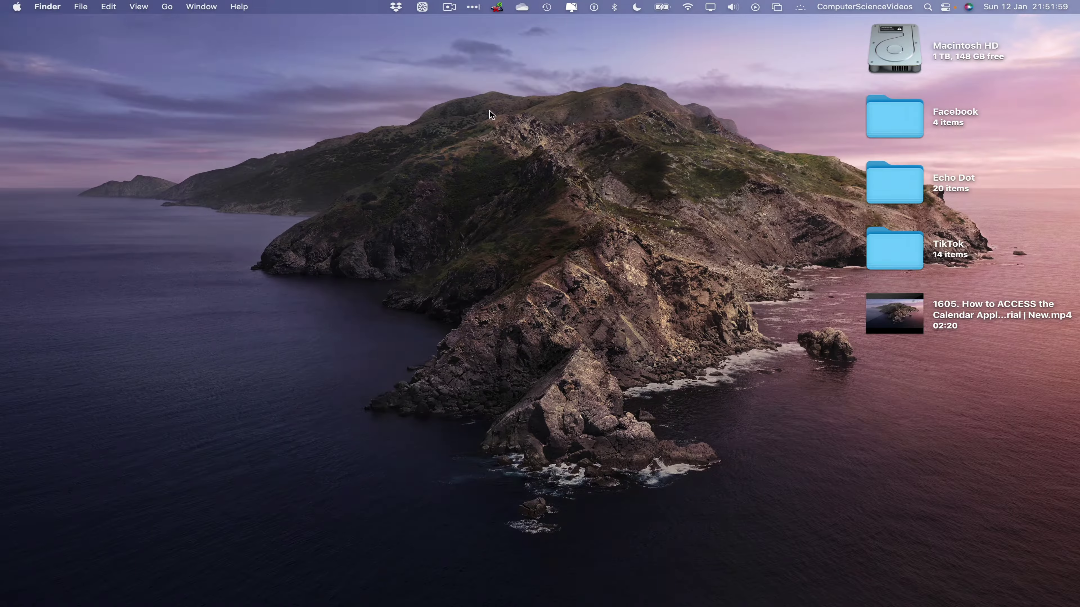
Launch Microsoft Word from a Launchpad search for 'word' and create a blank document.
click(135, 583)
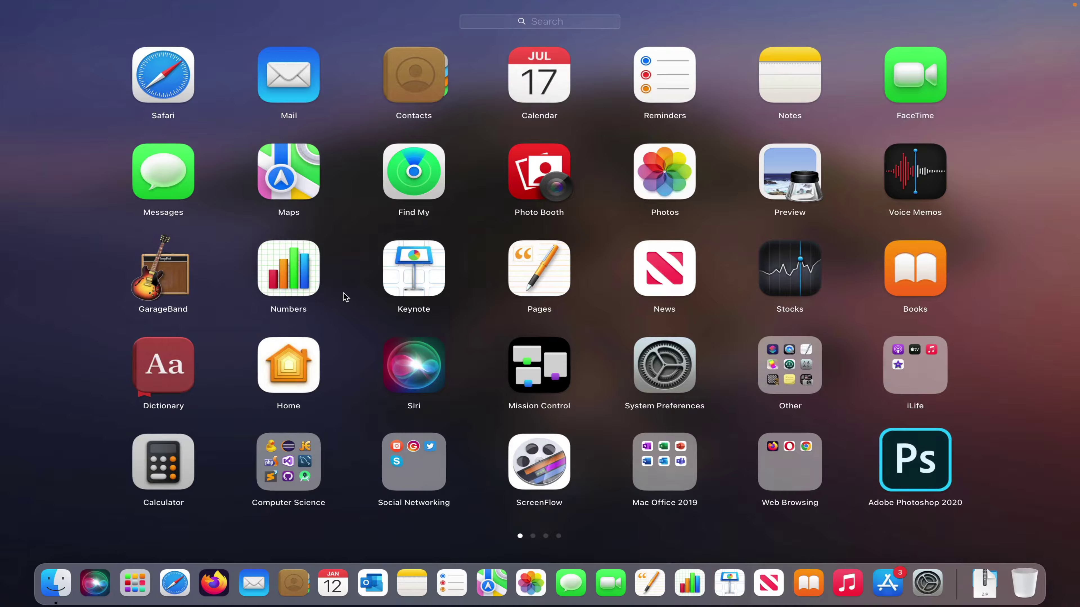
text(word)
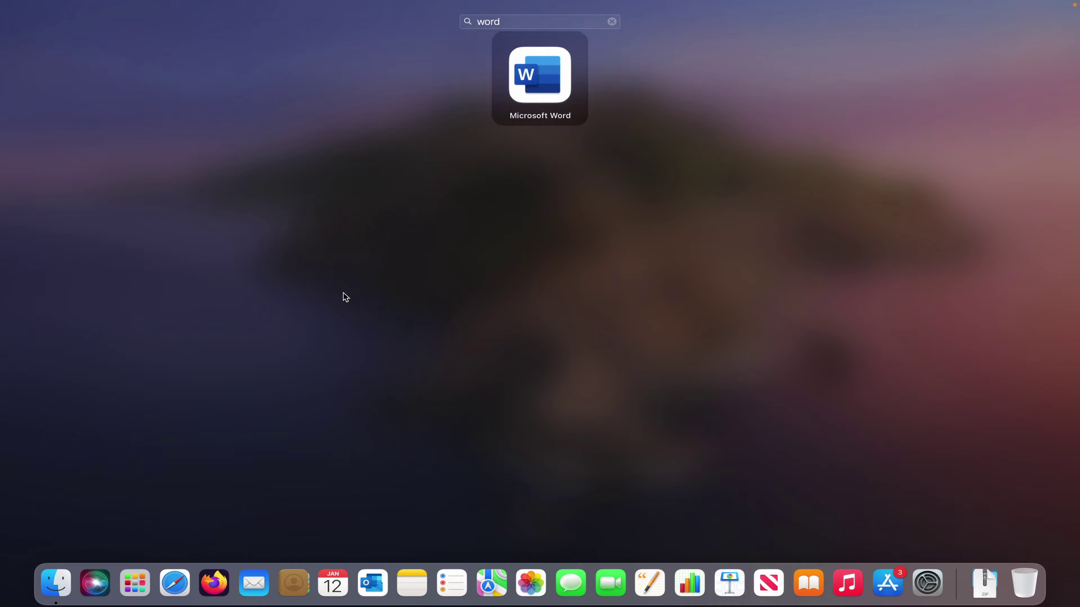
key(Return)
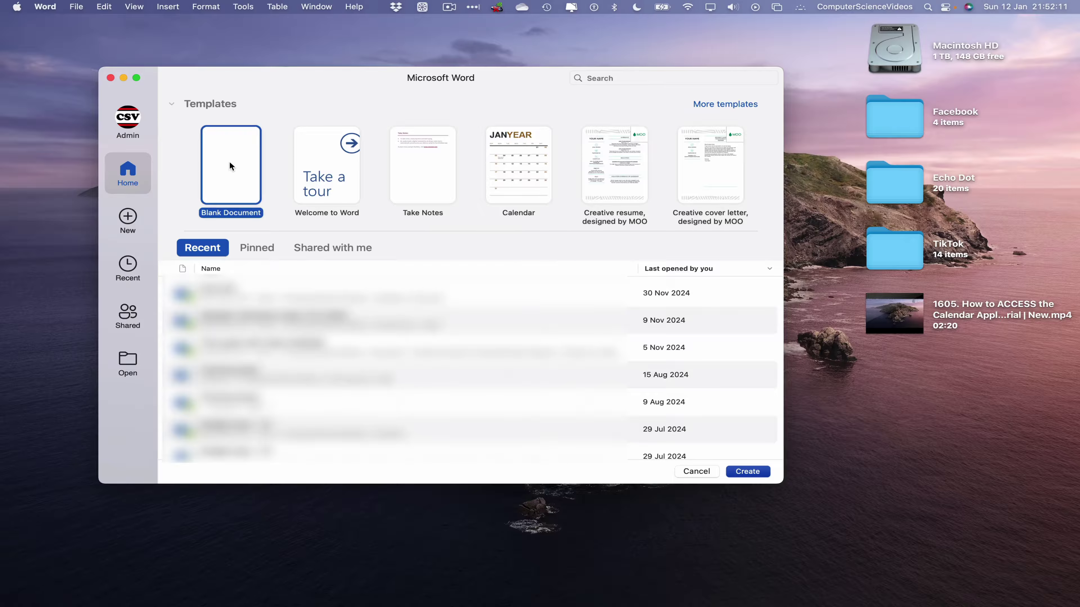
click(768, 472)
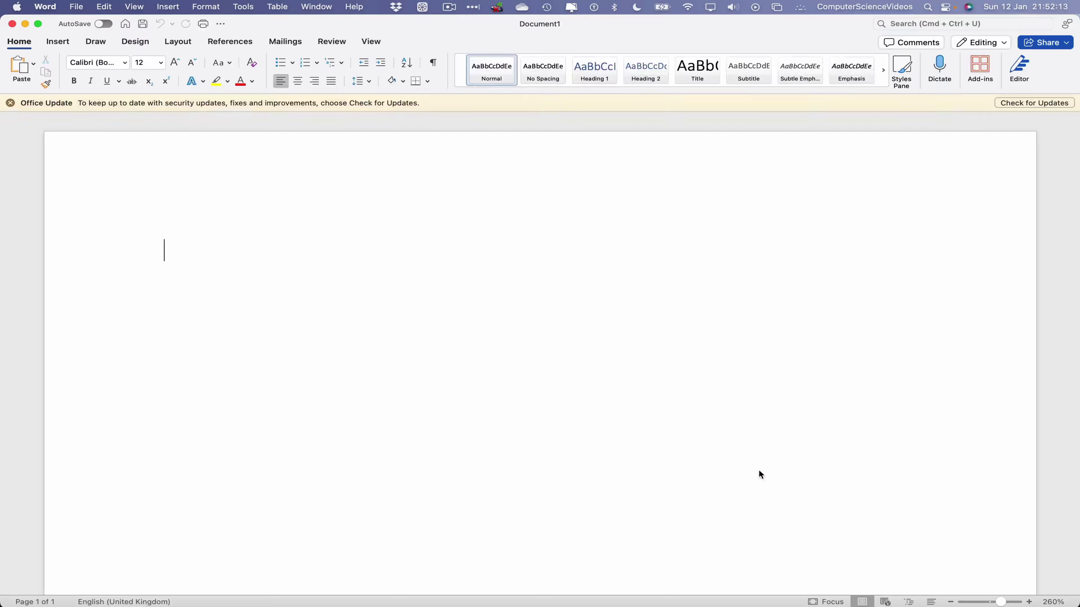
Dismiss the update notice, type 'Computer Science Videos' and copy that line.
click(10, 104)
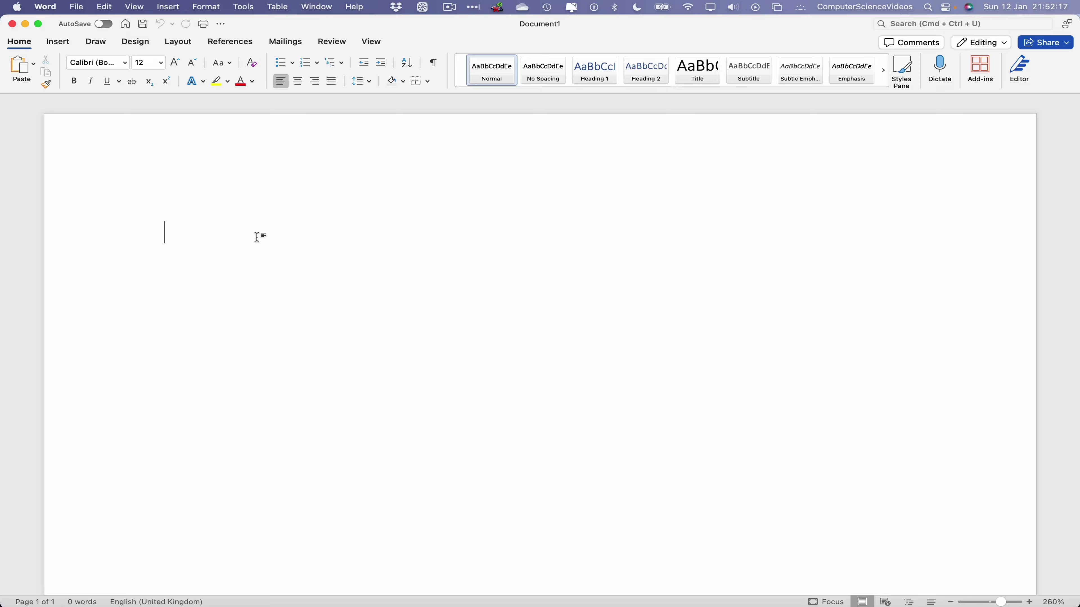
text(Comp)
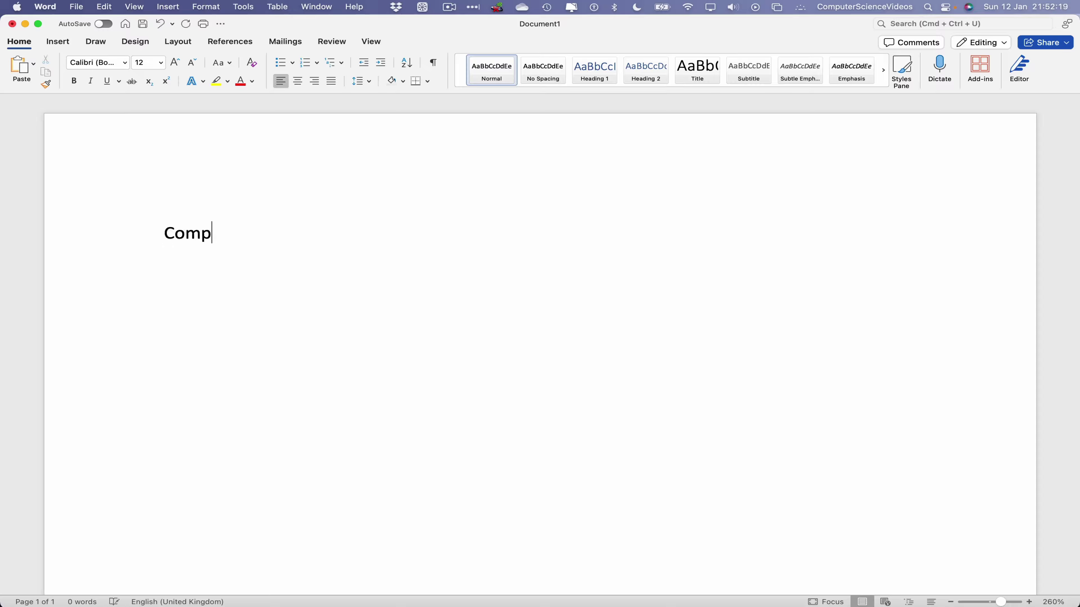
text(uter Science Videos)
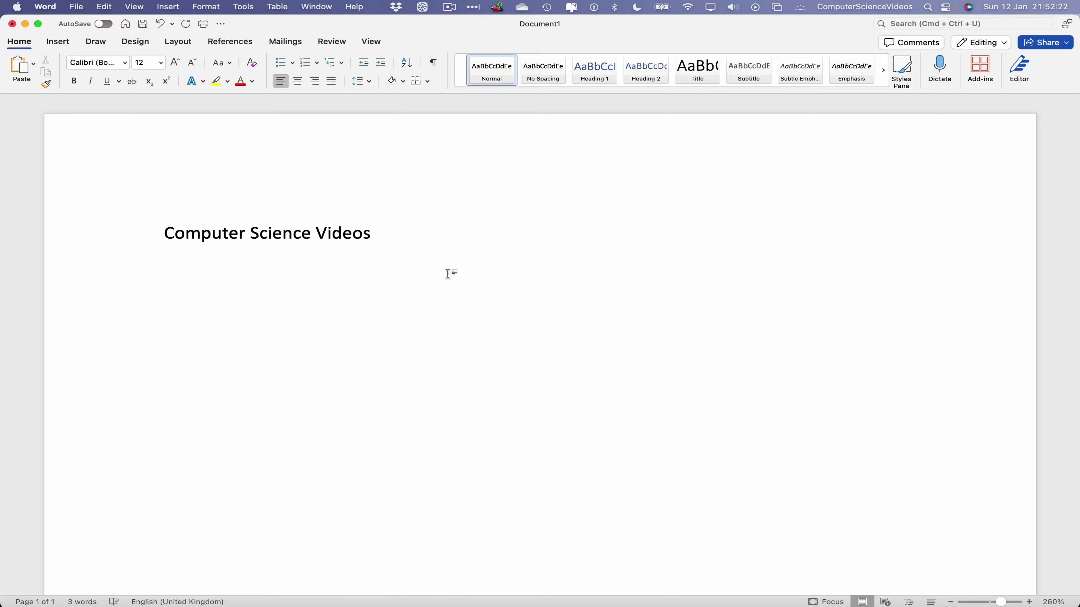
drag(442, 238, 164, 233)
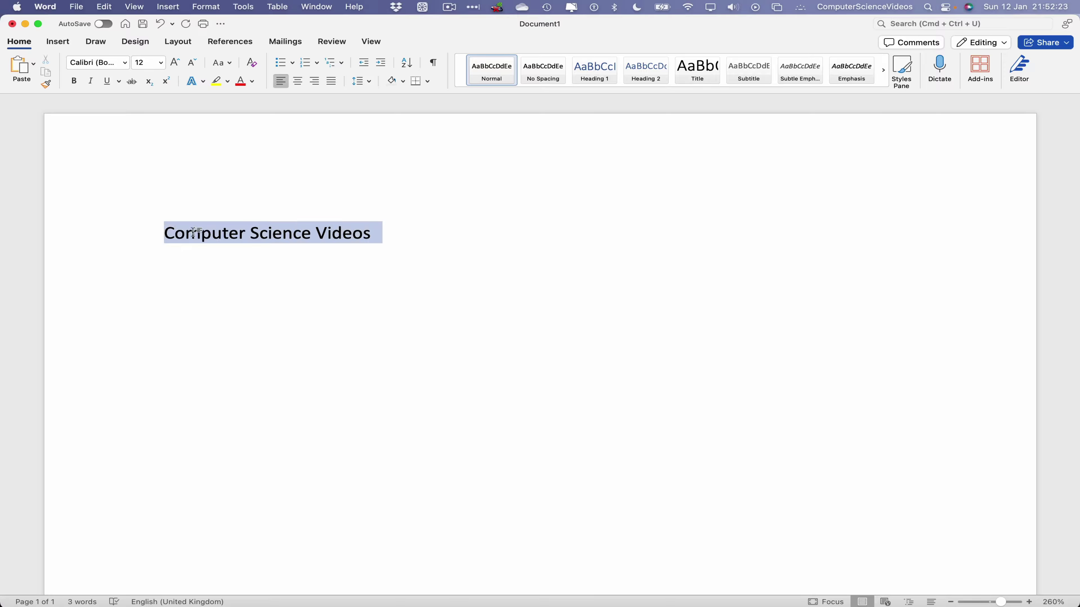
right_click(183, 236)
click(292, 270)
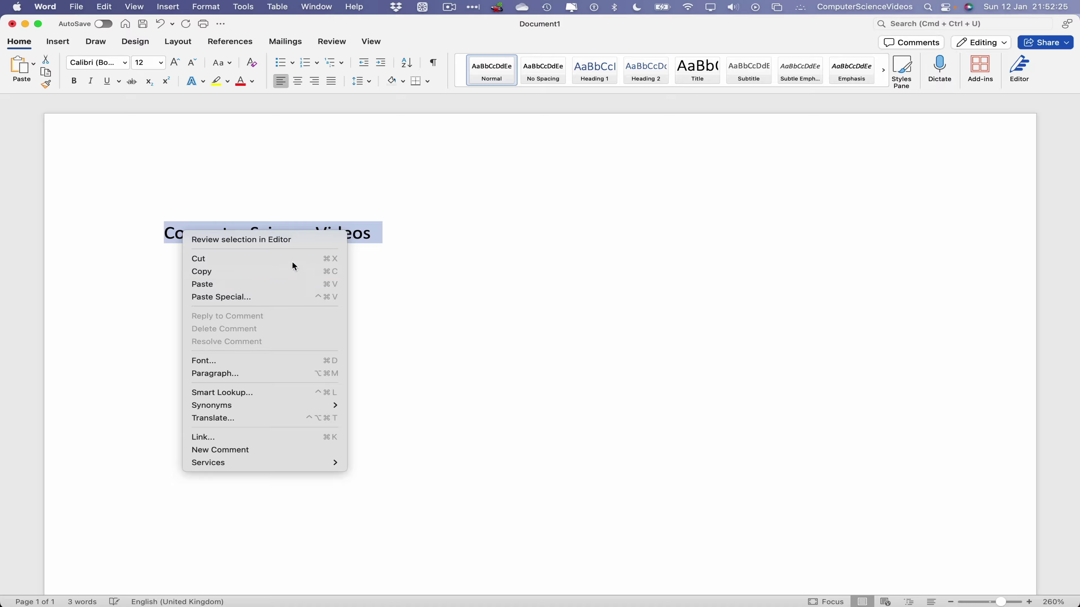
Paste four more copies of the line, each on its own new line.
click(436, 230)
key(Return)
key(Return)
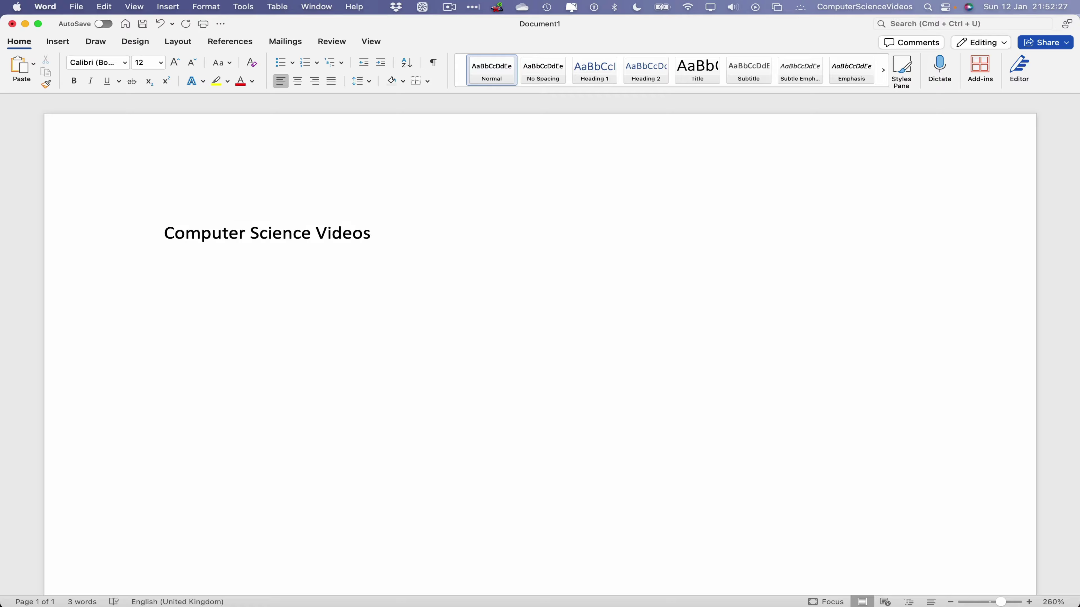
key(super+v)
key(Return)
key(super+v)
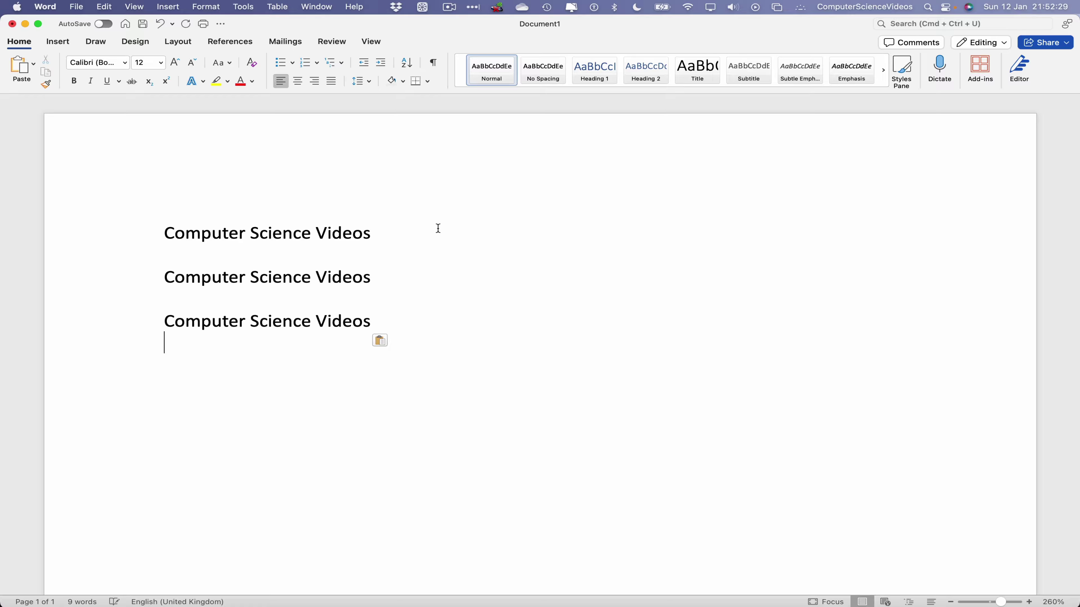
key(Return)
key(super+v)
key(Return)
key(super+v)
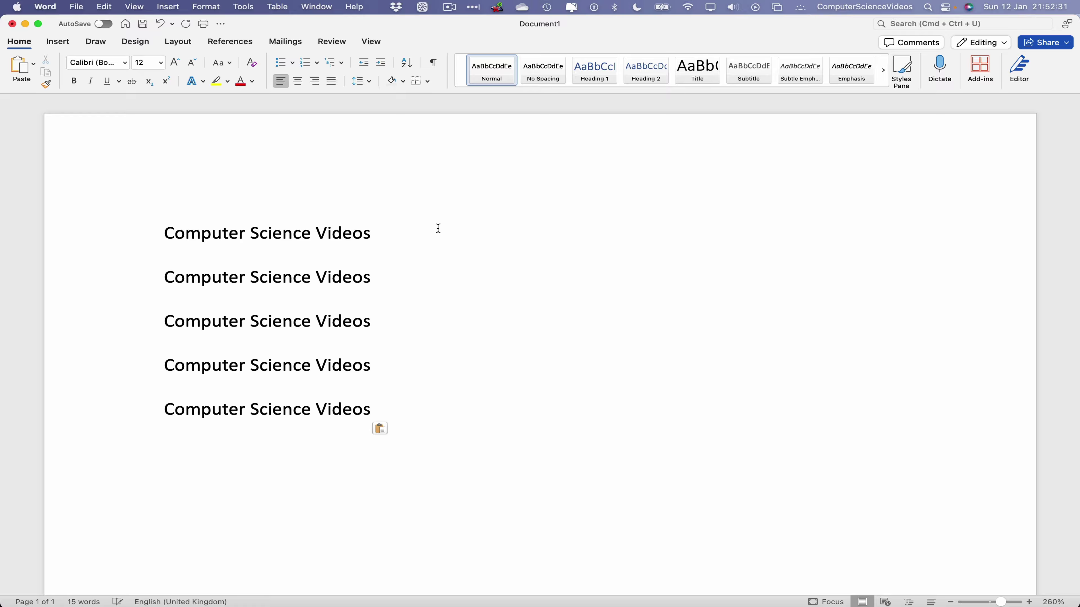
scroll(415, 302, down, 3)
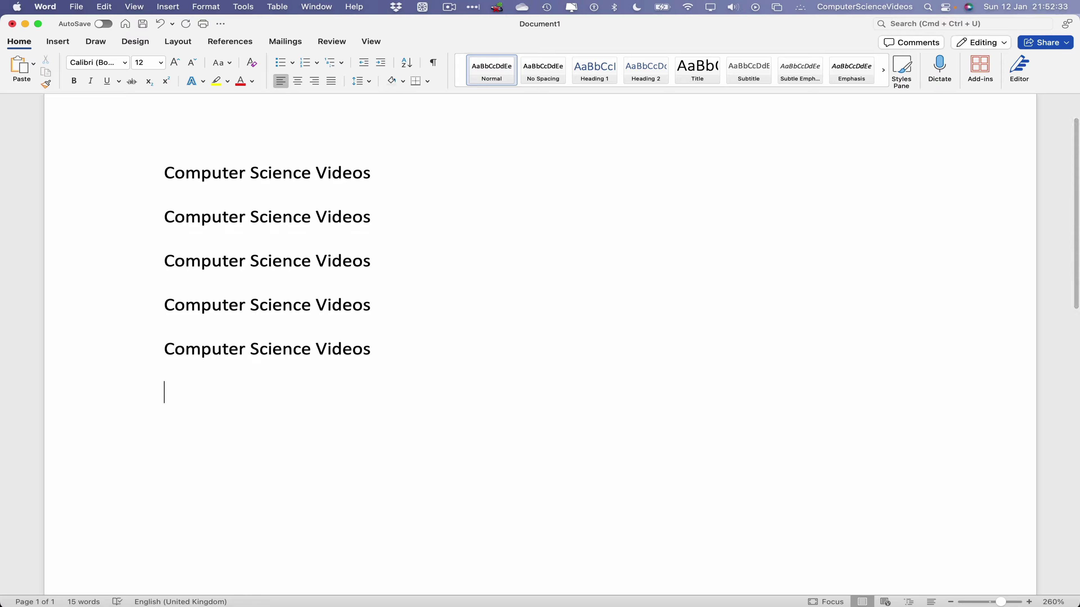
key(Return)
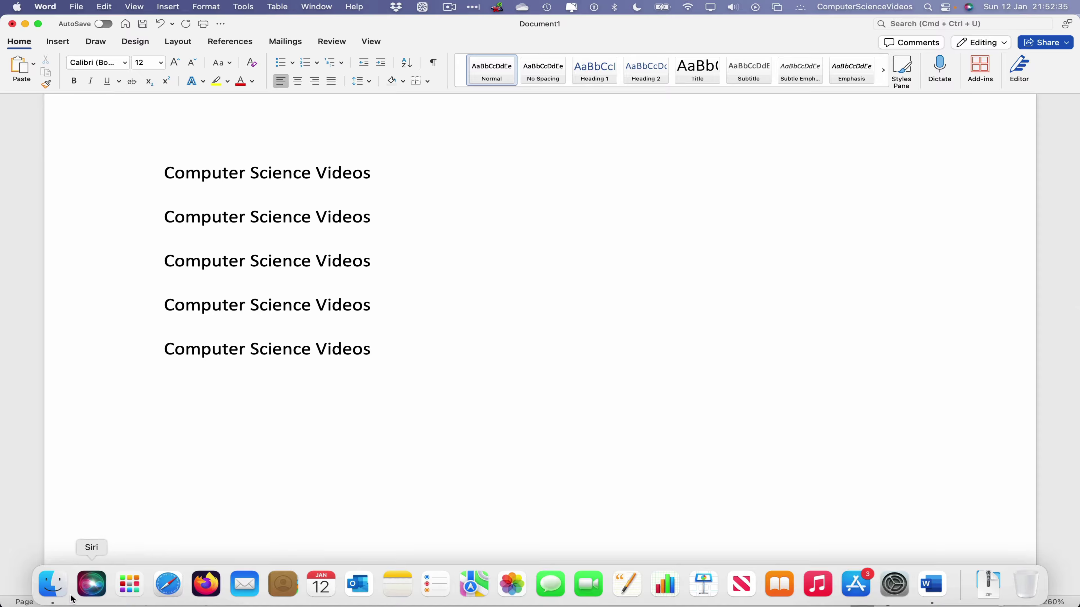
Drag YouTube Icon.jpg from the My YouTube Channel folder into the document and size it 7.16 cm square.
click(48, 585)
double_click(429, 229)
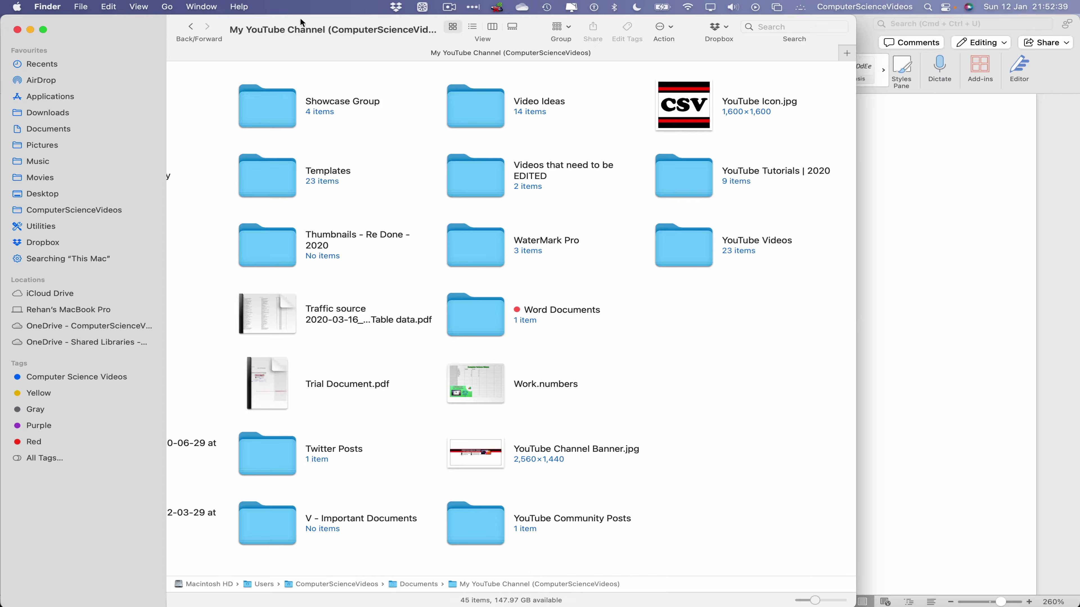
drag(300, 21, 216, 397)
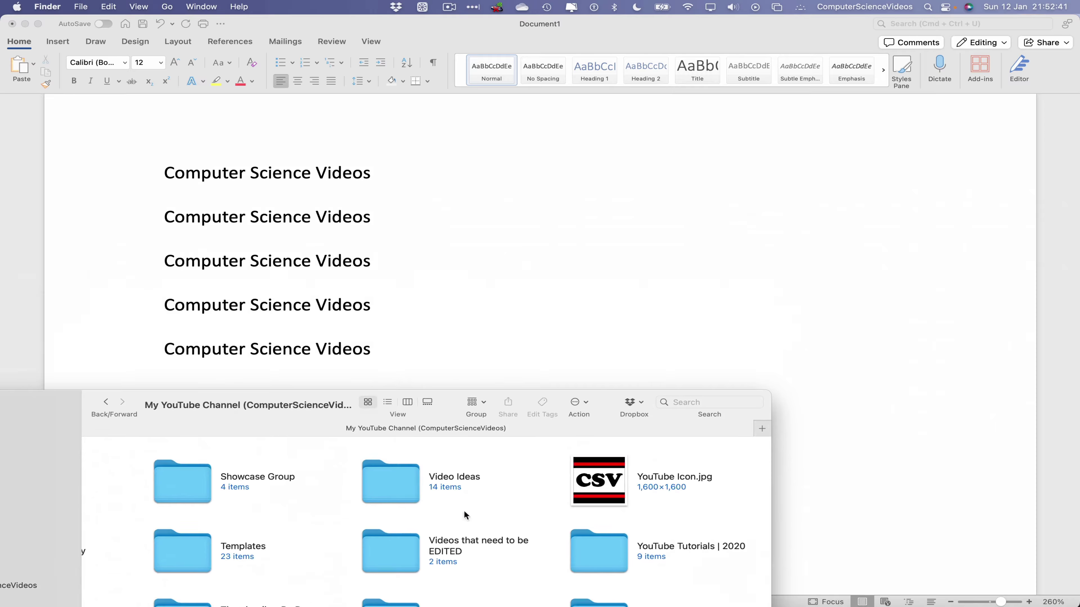
drag(603, 480, 634, 314)
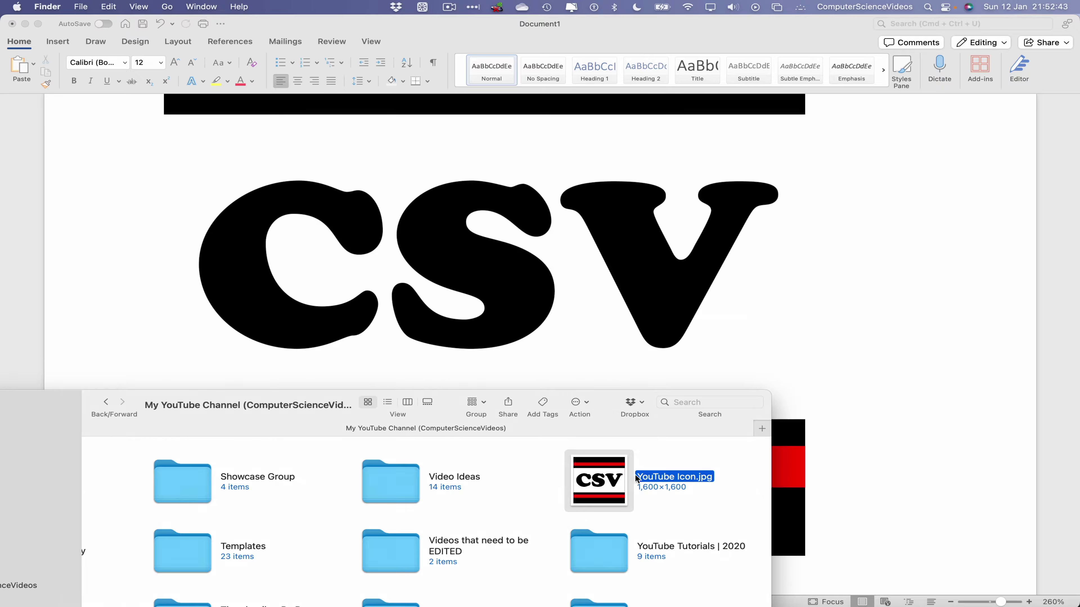
drag(190, 395, 238, 31)
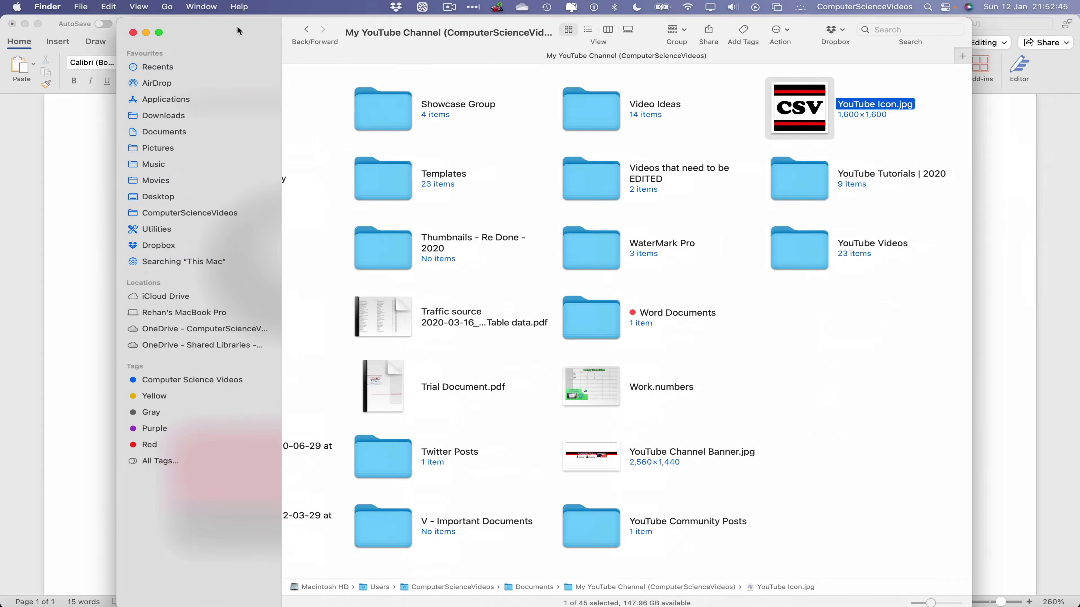
click(133, 32)
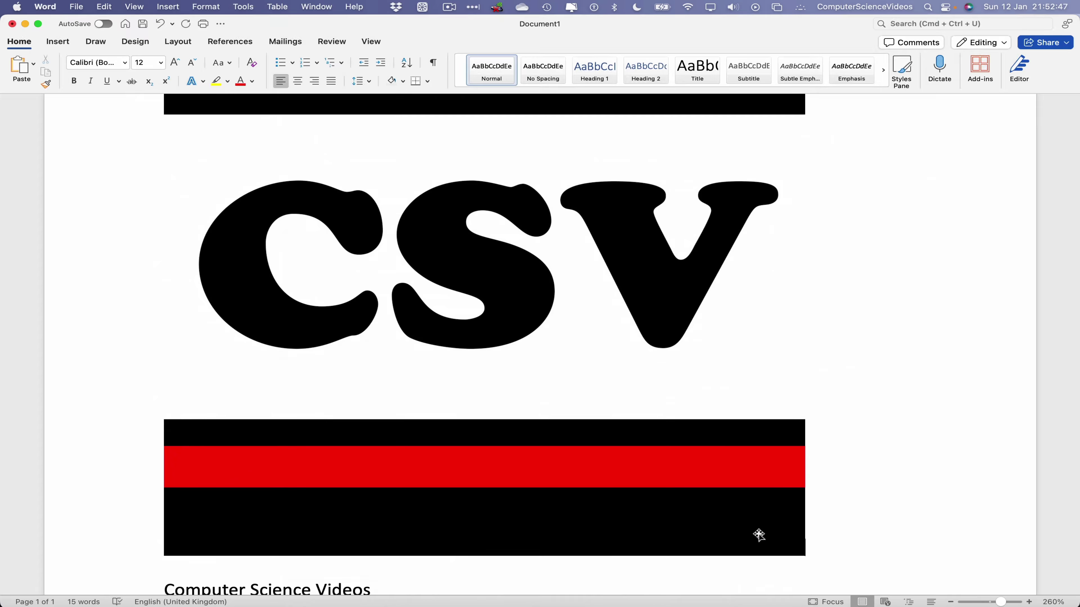
click(759, 535)
drag(804, 556, 498, 254)
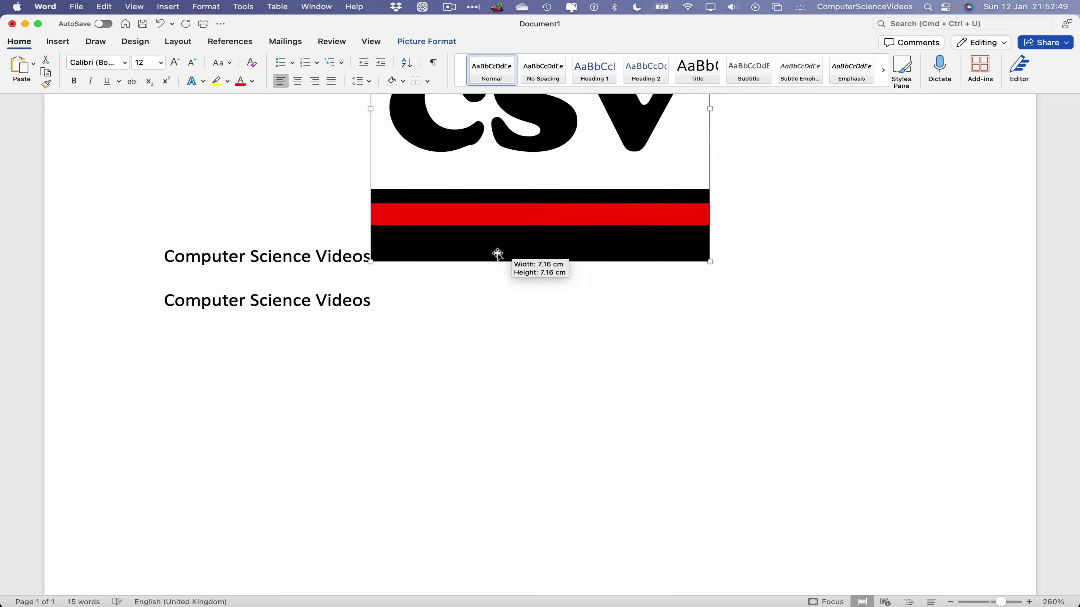
Set the logo's text wrapping to Tight, move it below the five lines and shrink it.
scroll(497, 256, up, 5)
right_click(521, 248)
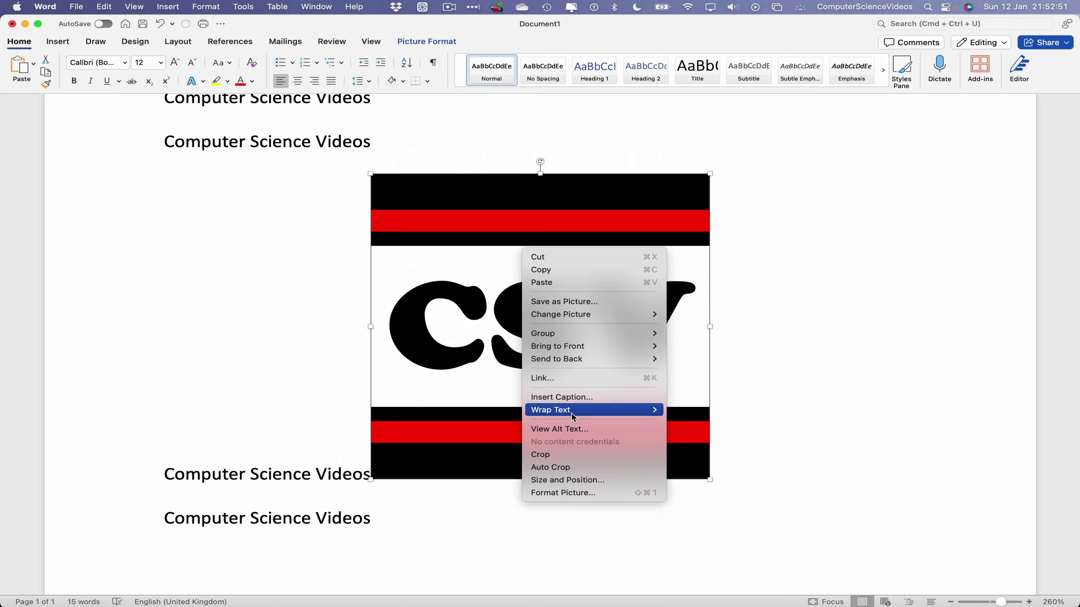
mouse_move(573, 417)
click(712, 442)
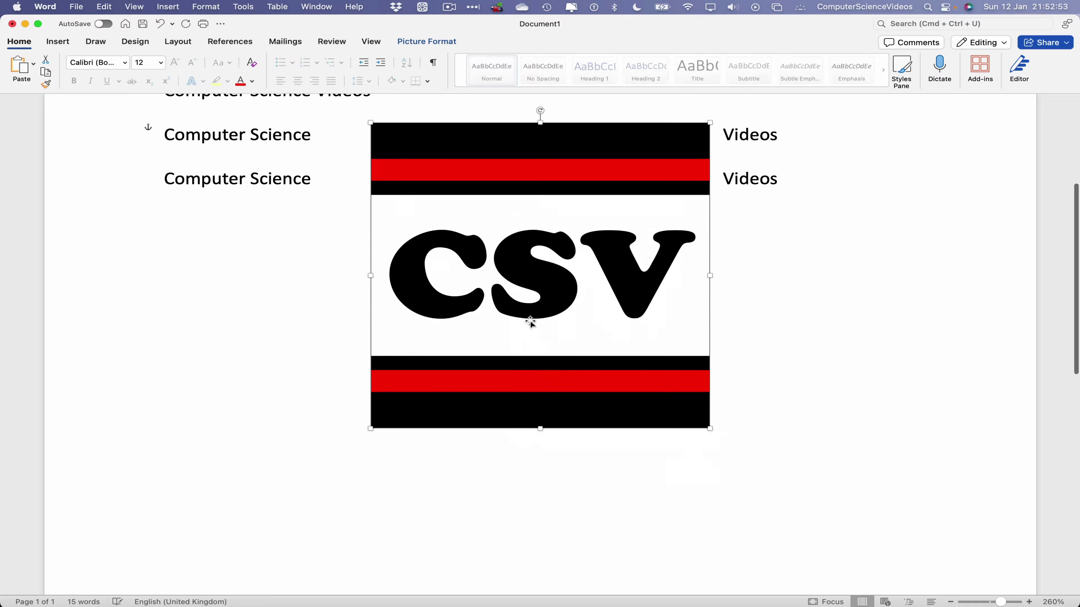
drag(530, 322, 323, 371)
drag(501, 531, 445, 479)
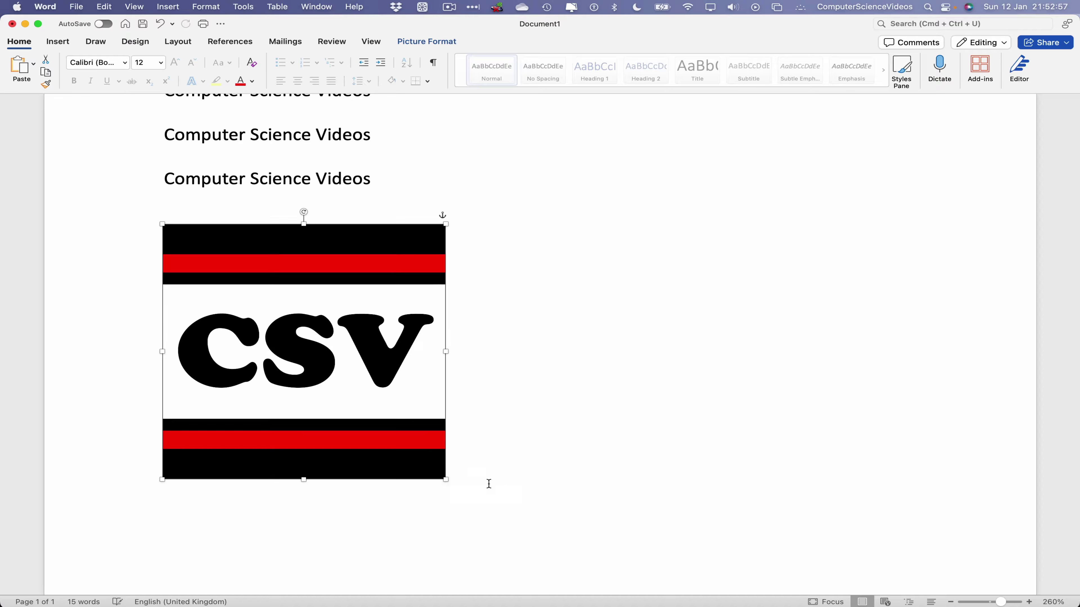
scroll(489, 484, down, 3)
scroll(501, 466, up, 10)
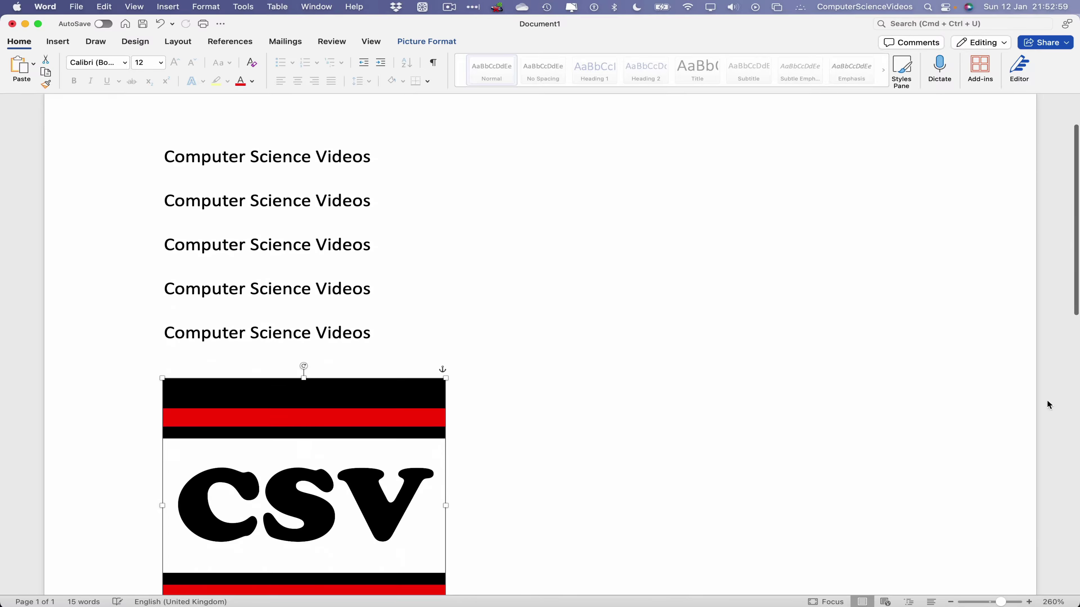
drag(1006, 603, 994, 604)
Make the first 'Computer Science Videos' line bold, 20 pt and centred.
scroll(774, 319, down, 5)
scroll(762, 258, up, 8)
click(507, 198)
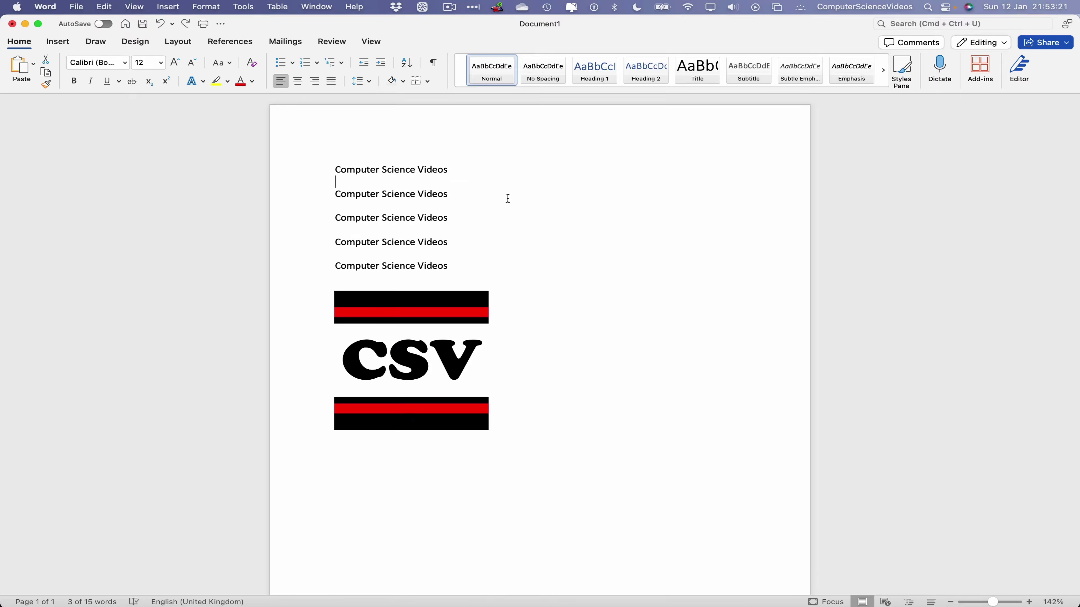
drag(472, 166, 336, 170)
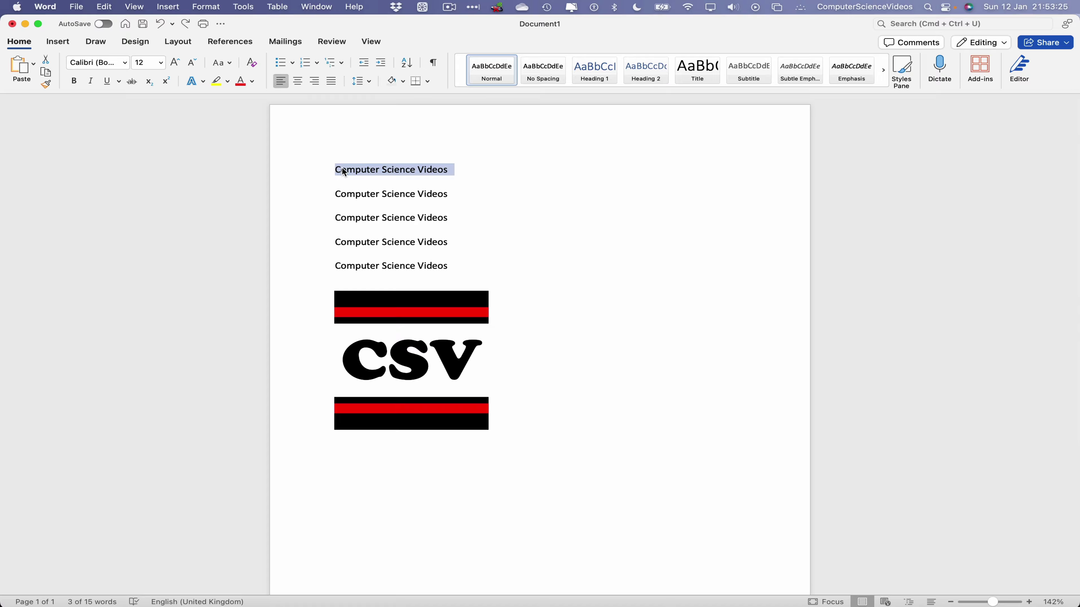
click(74, 81)
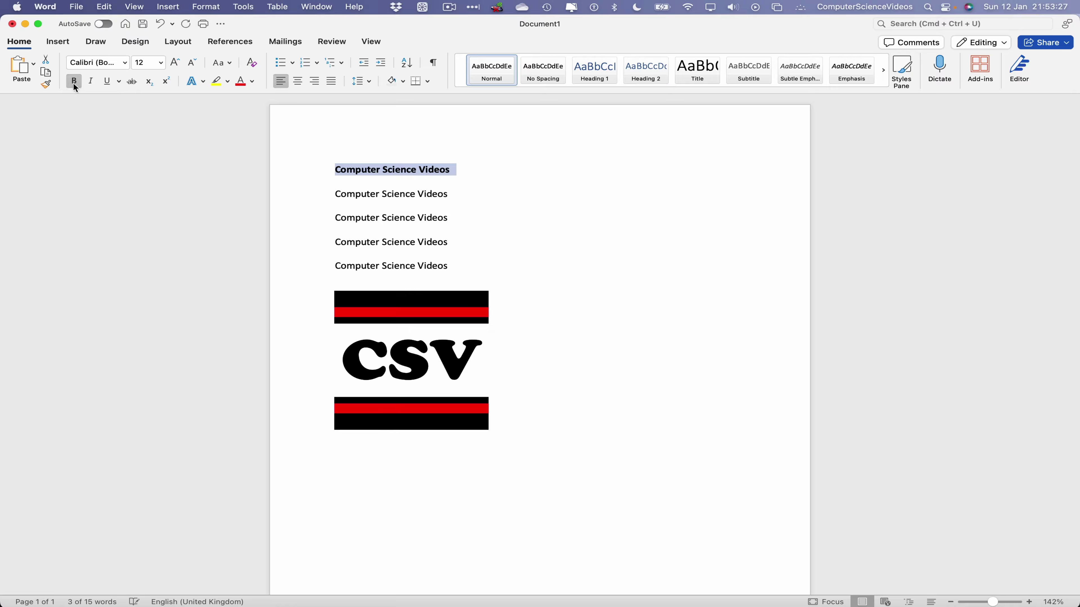
click(175, 62)
click(174, 62)
click(175, 62)
click(174, 62)
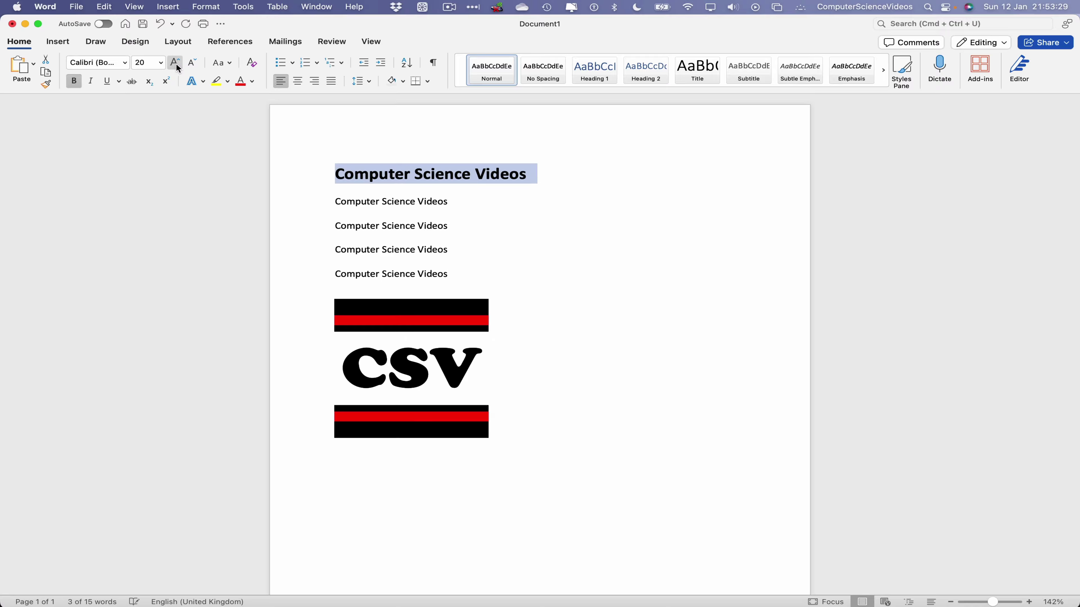
click(303, 84)
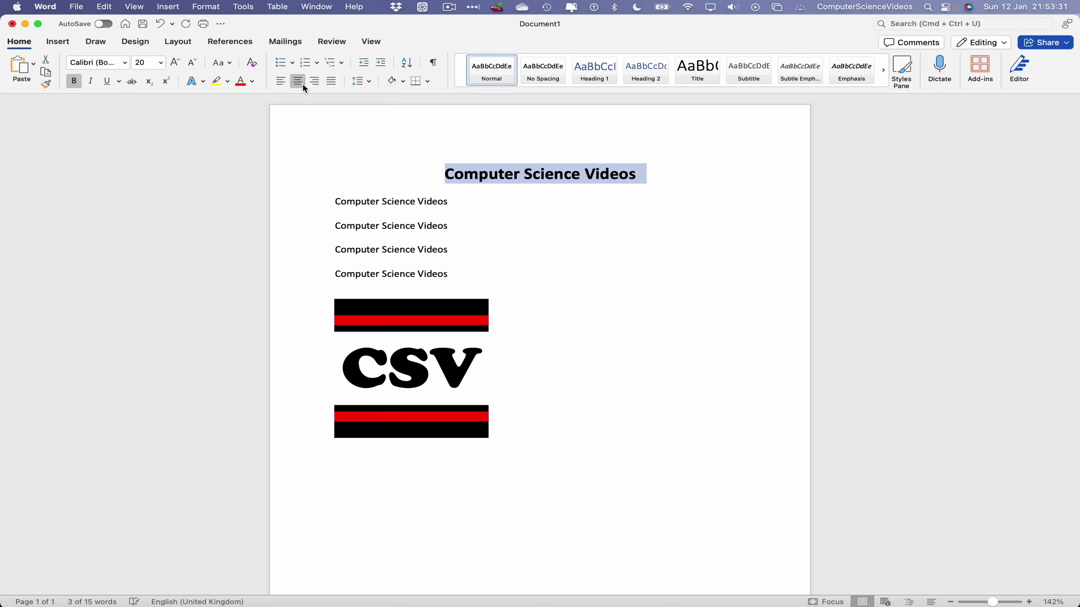
click(577, 310)
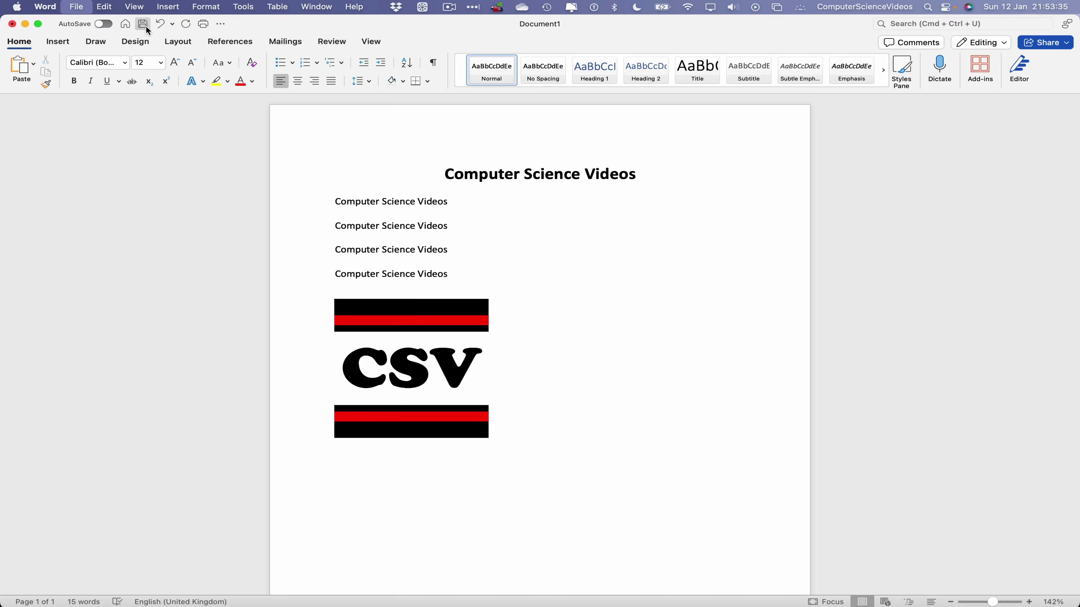
Export the document to the Desktop as Computer Science Videos.pdf.
click(144, 26)
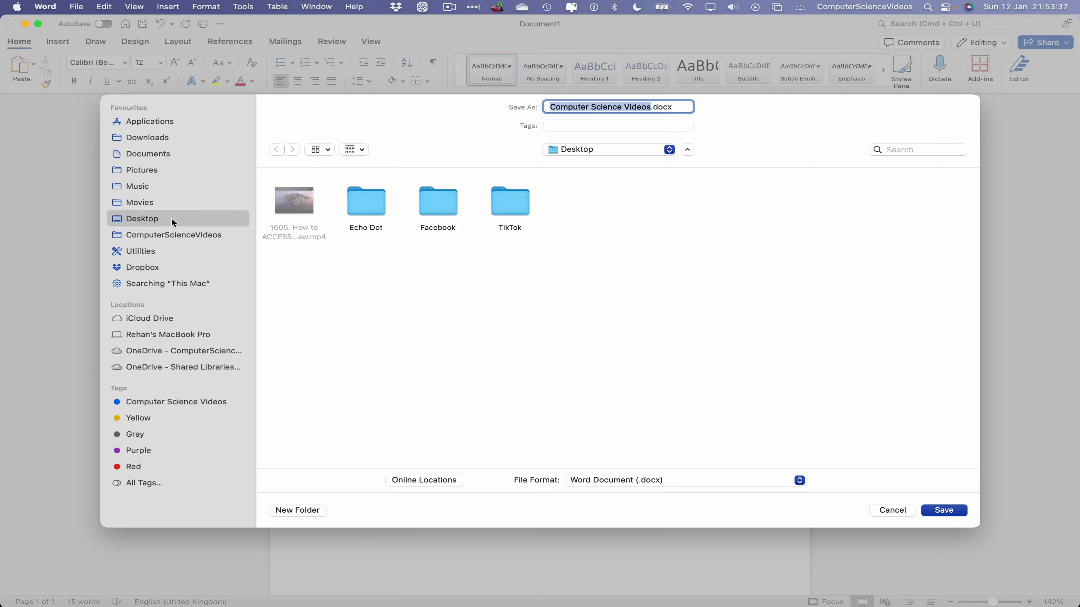
click(599, 483)
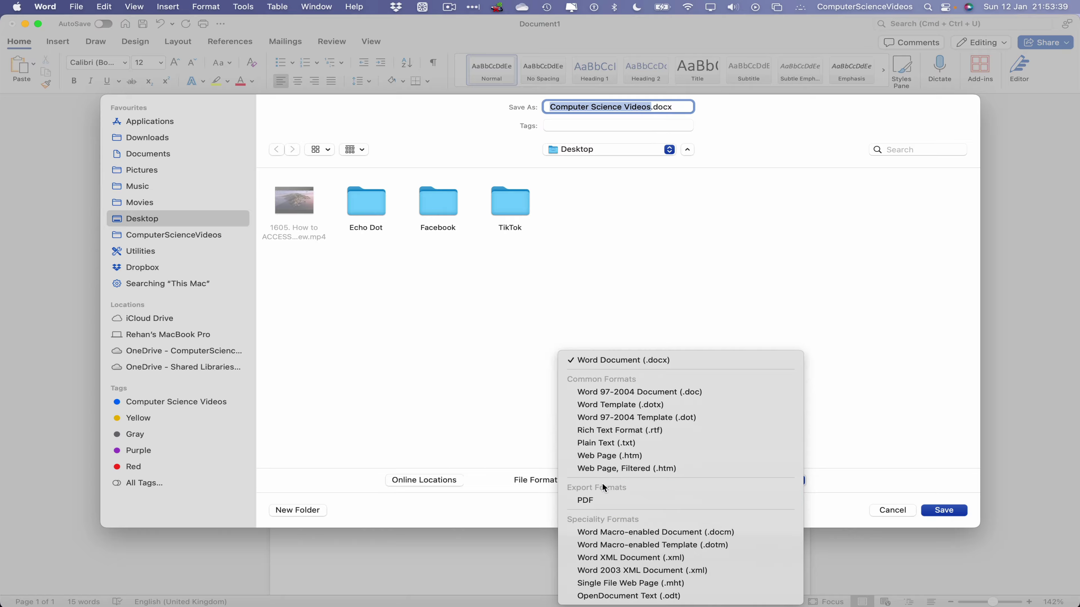
click(602, 504)
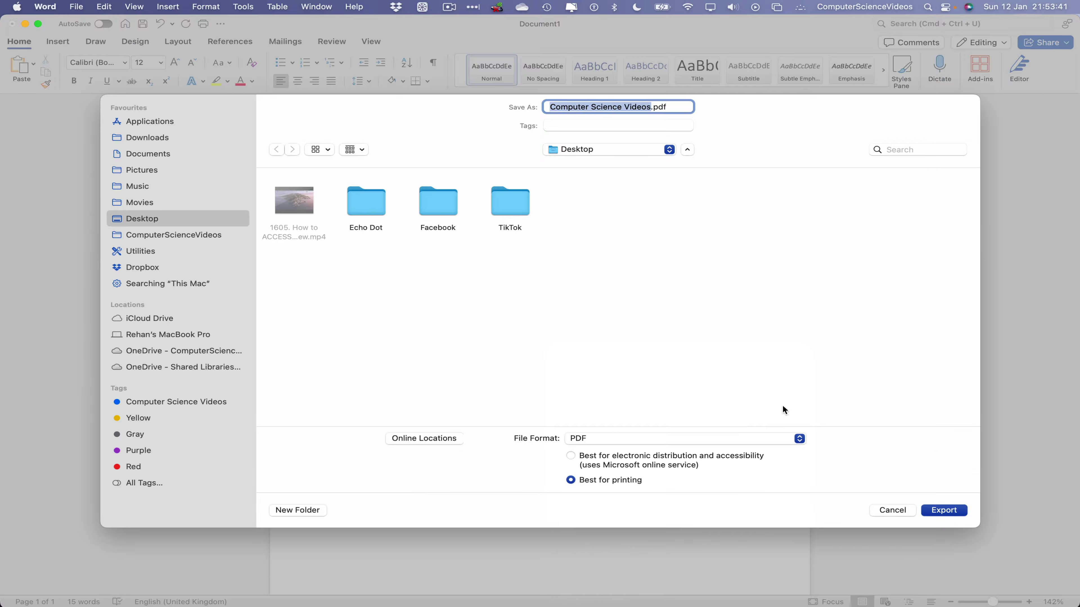
click(956, 512)
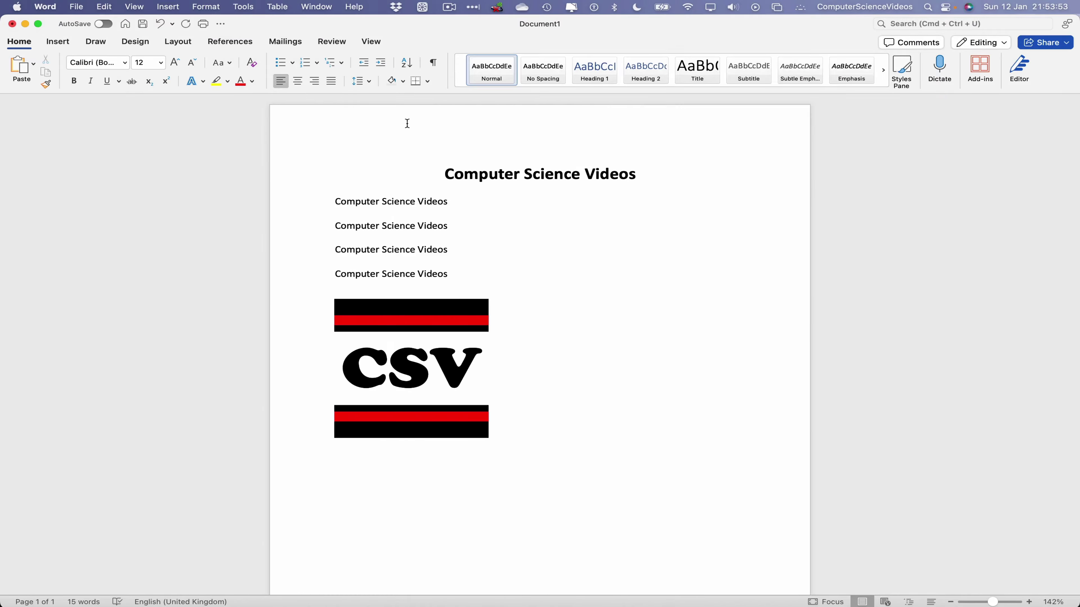
Save the document to the Desktop as Computer Science Videos.docx.
key(super+s)
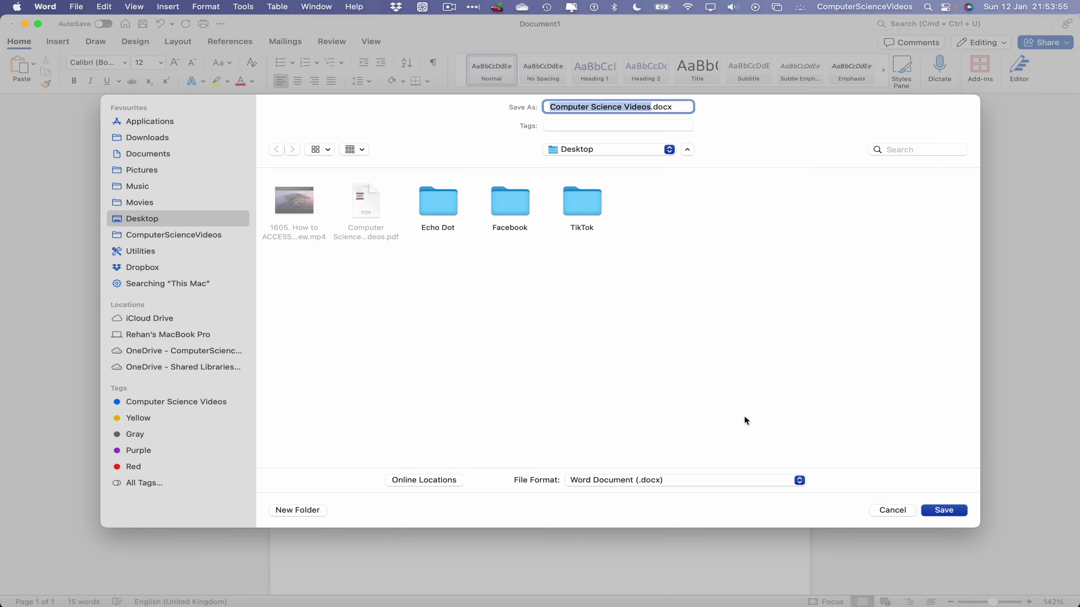
click(954, 514)
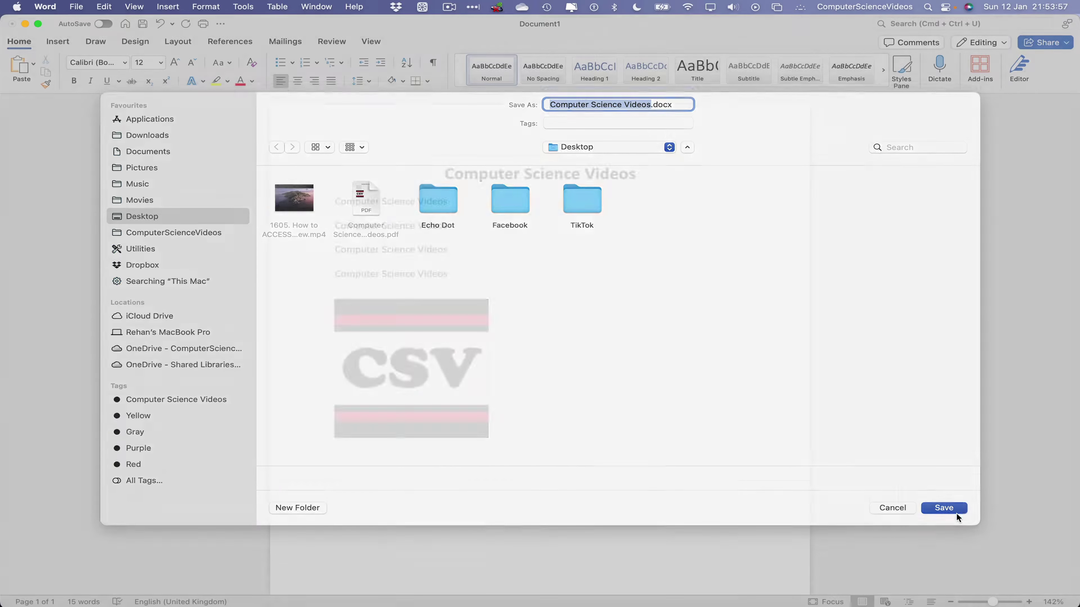
click(44, 7)
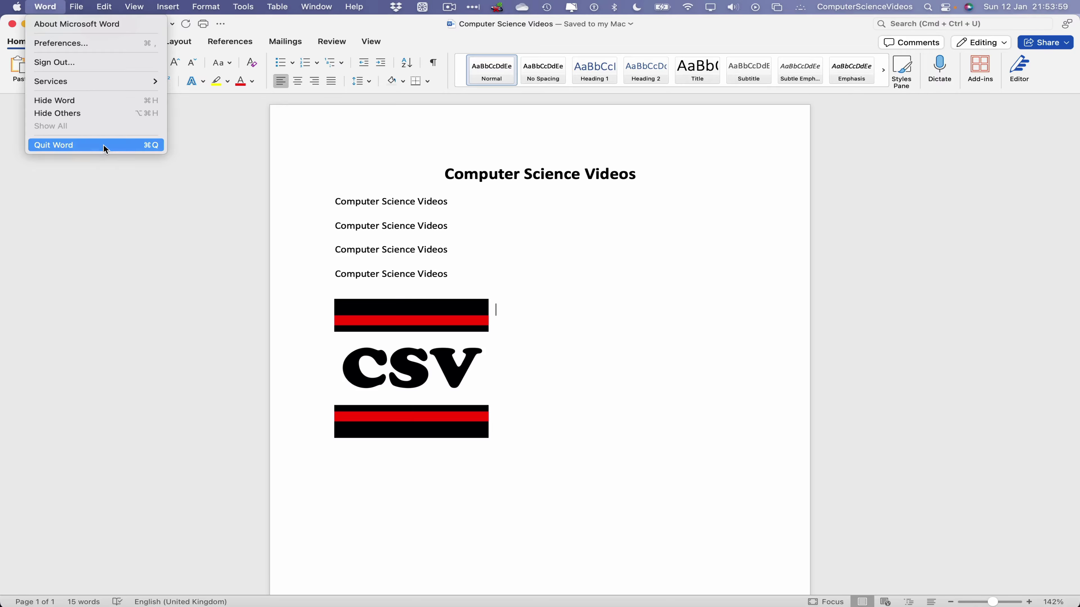
Quit Word and open Computer Science Videos.pdf from the Desktop in Preview.
click(106, 145)
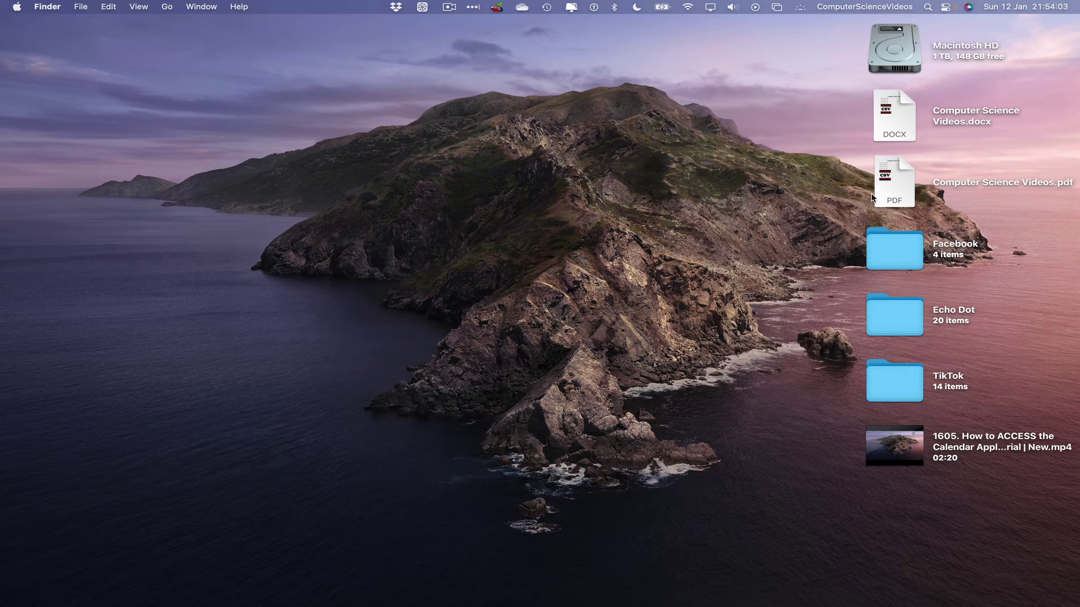
double_click(889, 175)
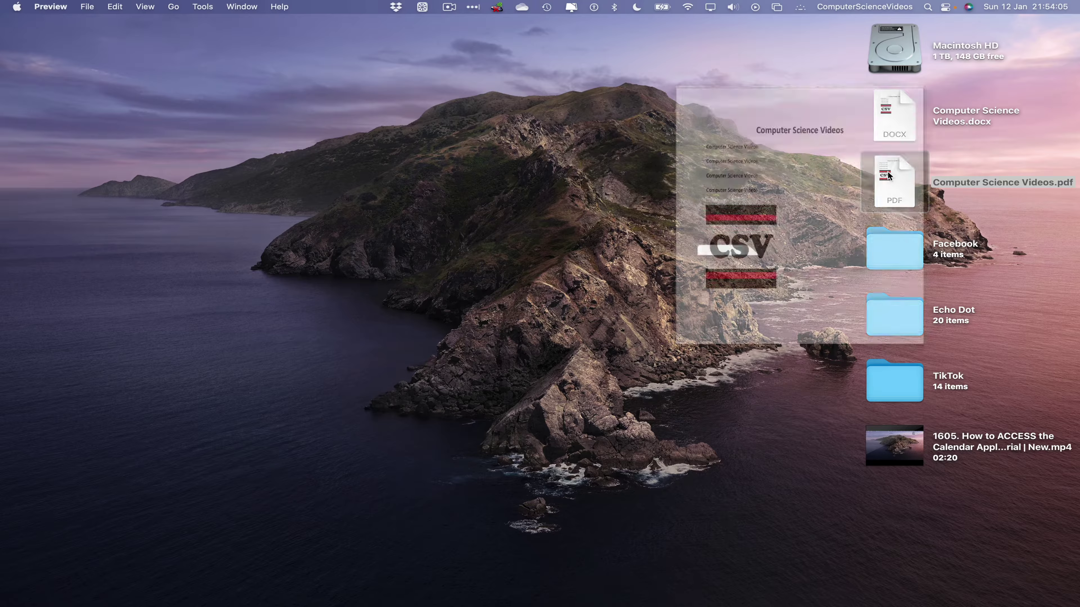
scroll(304, 231, down, 5)
scroll(304, 231, down, 5)
scroll(311, 227, up, 10)
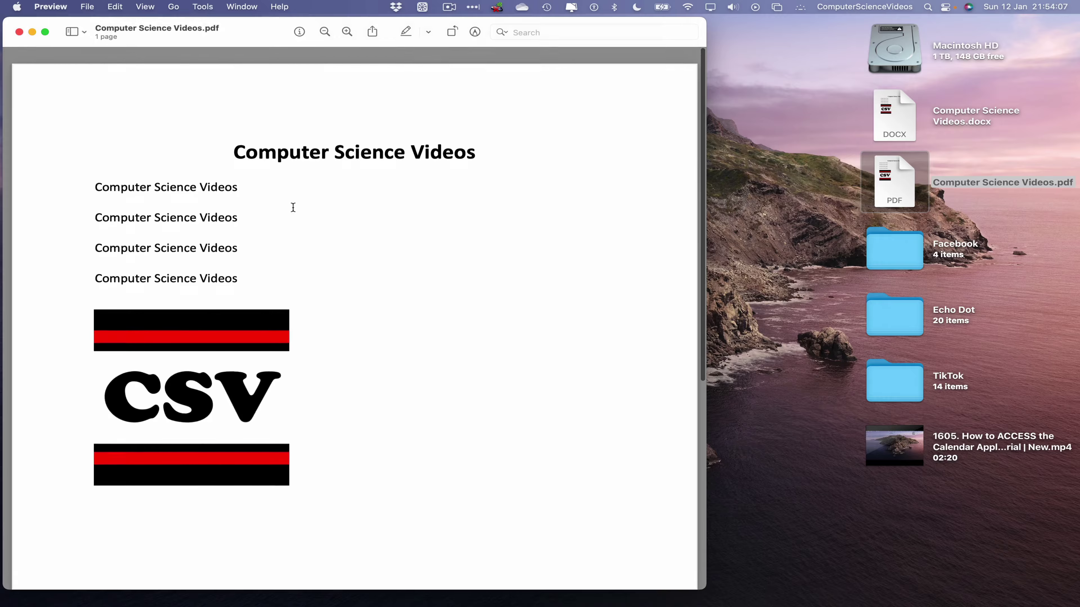
click(88, 6)
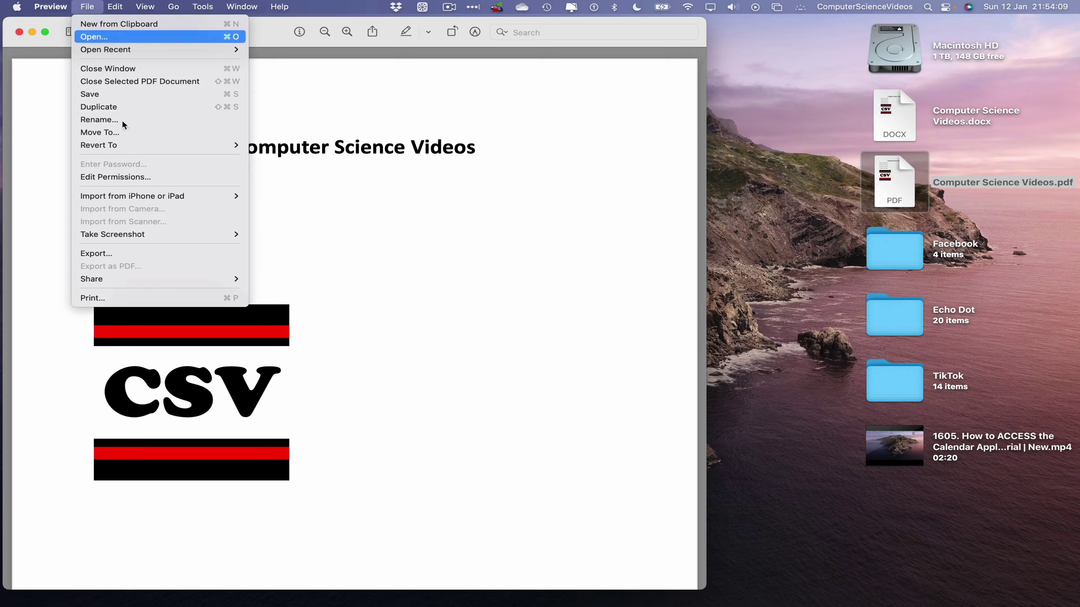
Start a PDF export with Require Password ticked, entering and confirming the open password.
click(138, 253)
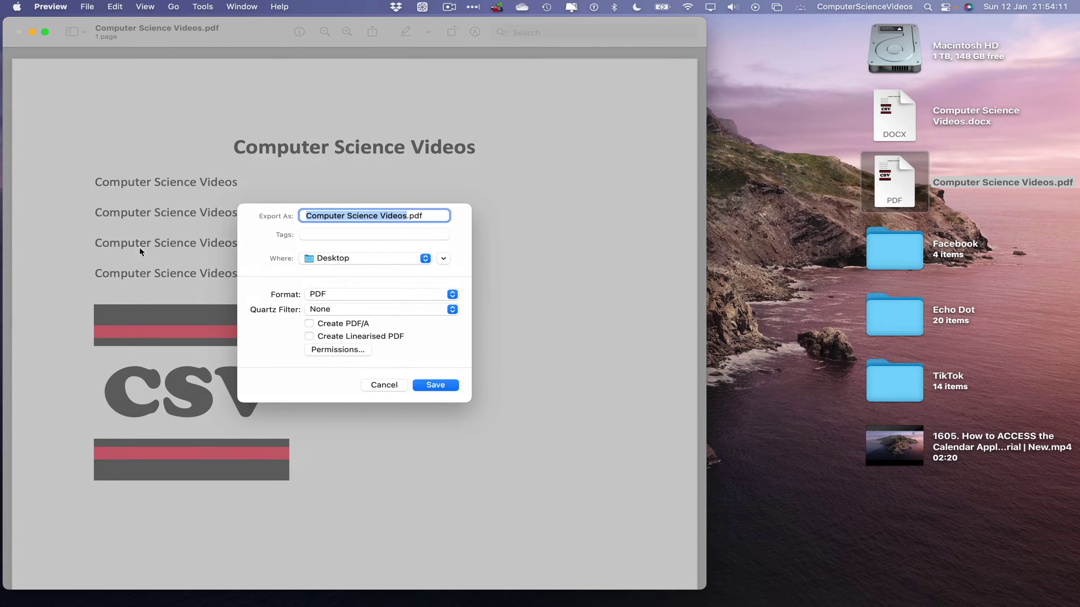
click(356, 354)
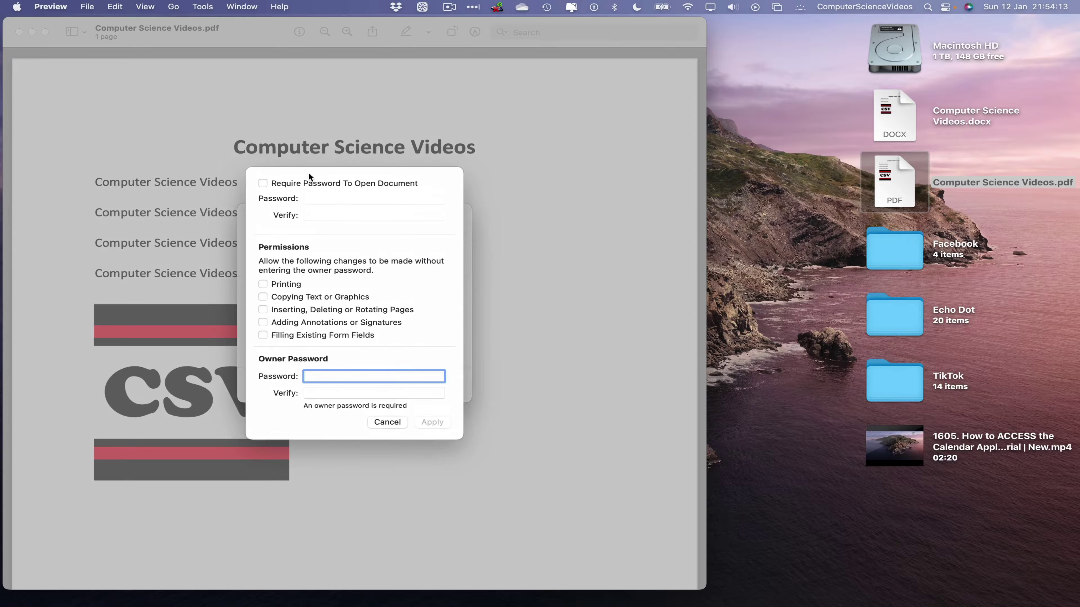
click(263, 183)
click(368, 199)
text(12)
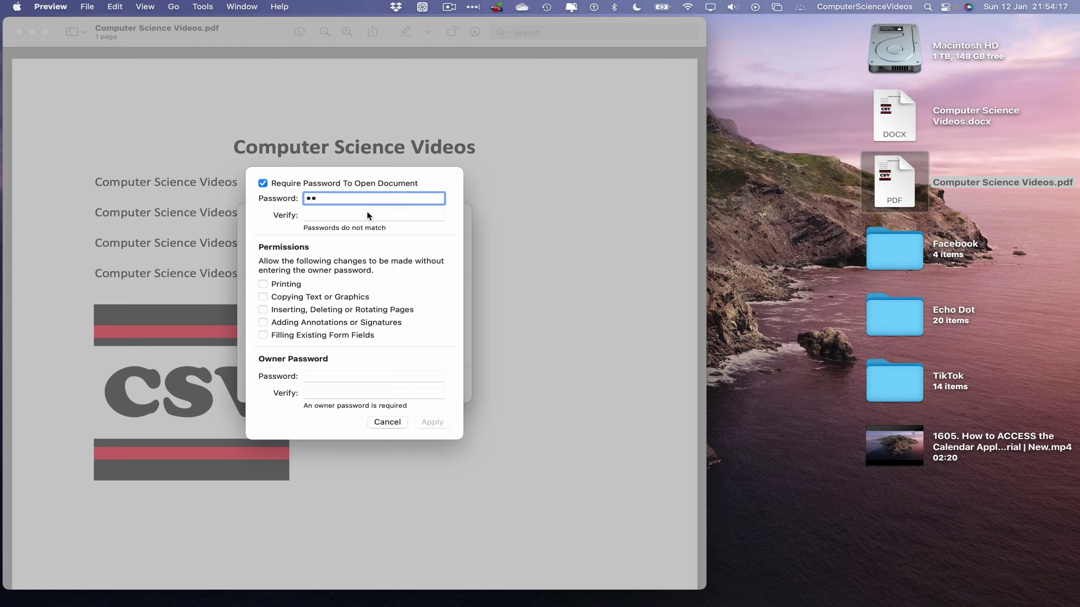
click(370, 214)
text(12)
Set and confirm the owner password, then replace the Desktop PDF with the protected copy.
click(319, 376)
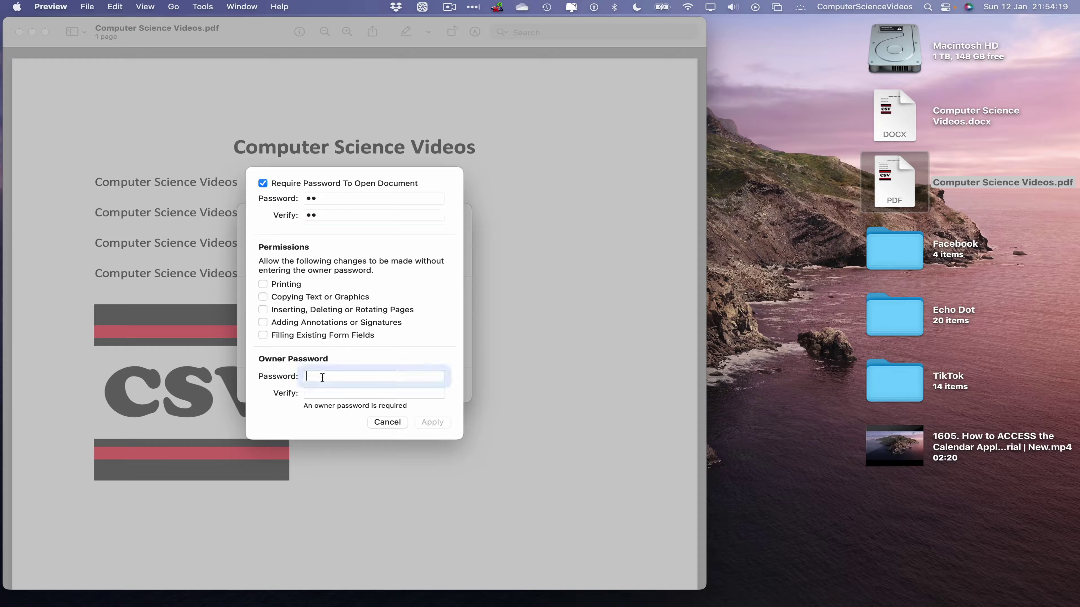
text(12)
click(333, 396)
text(12)
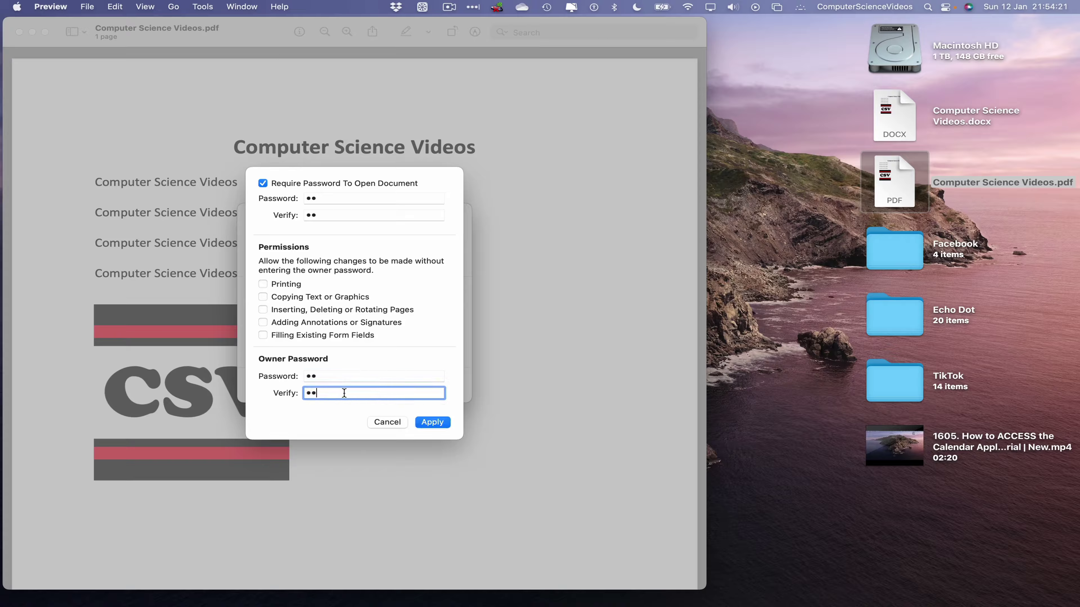
click(433, 423)
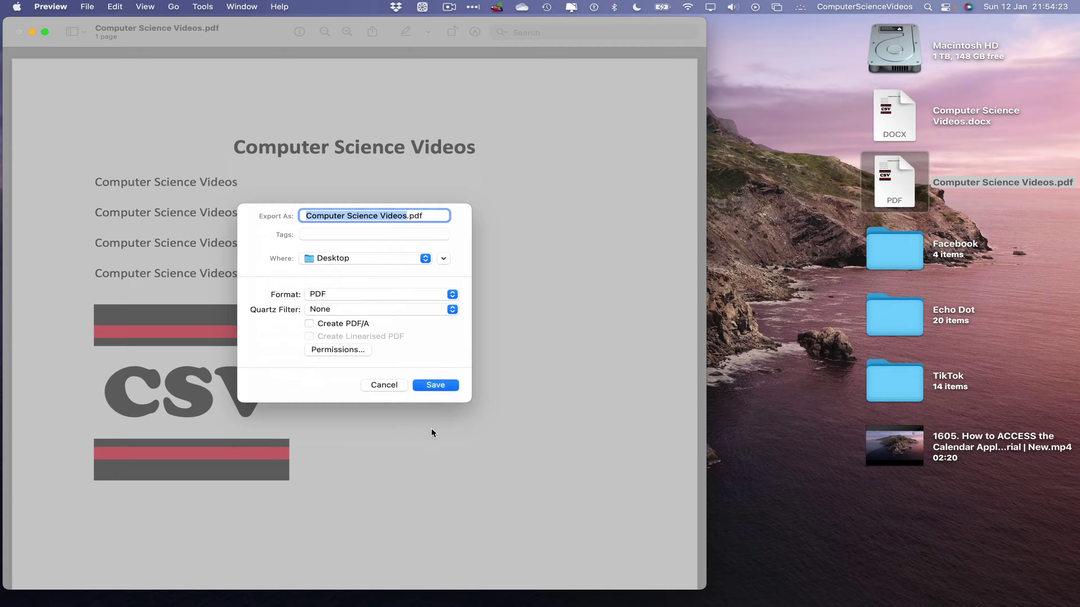
click(434, 385)
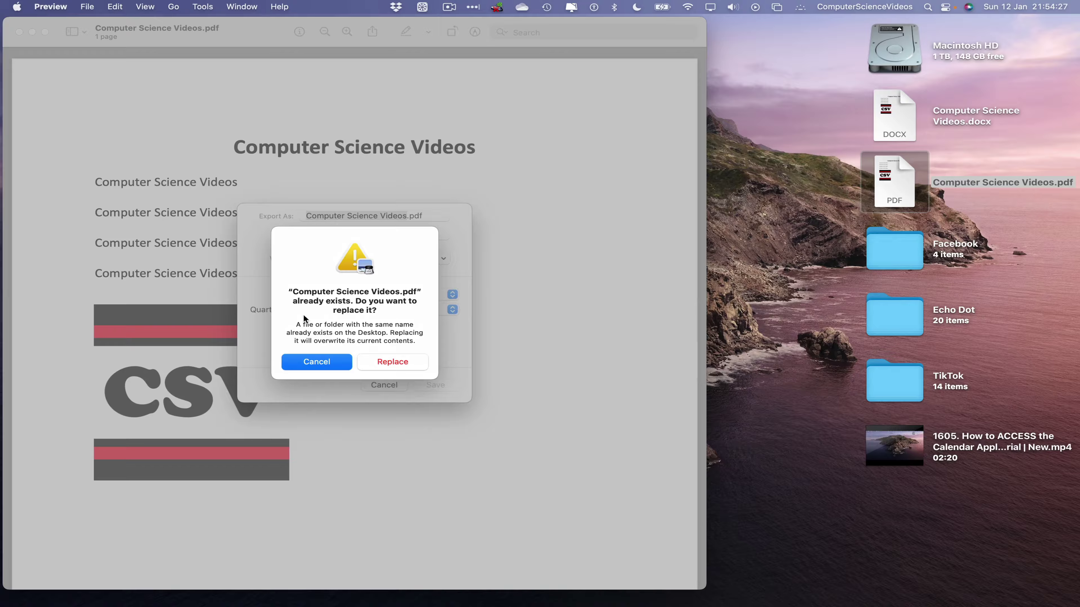
click(411, 364)
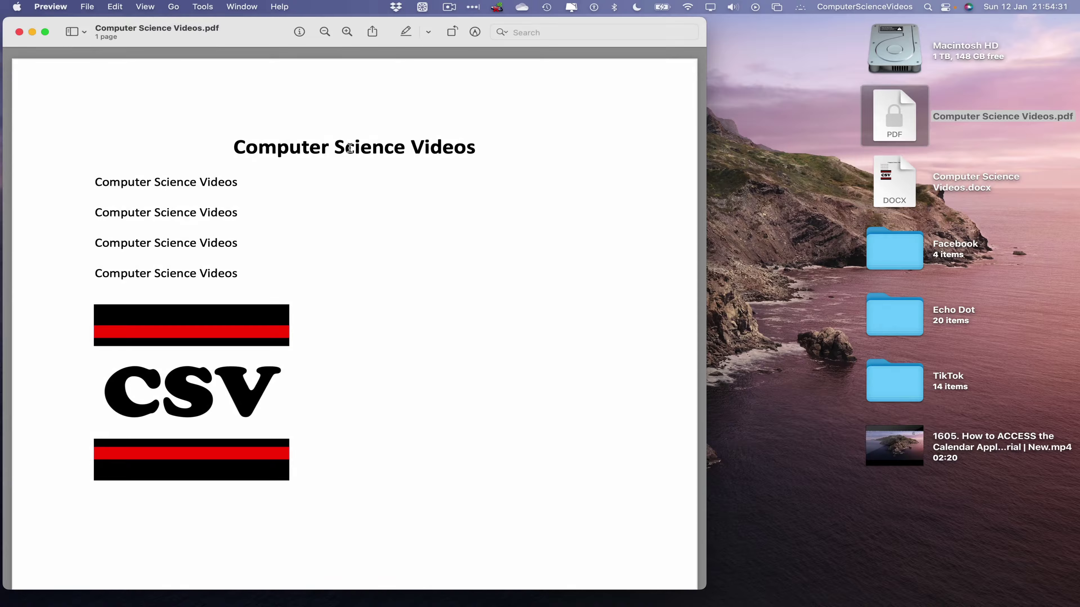
click(17, 6)
click(89, 127)
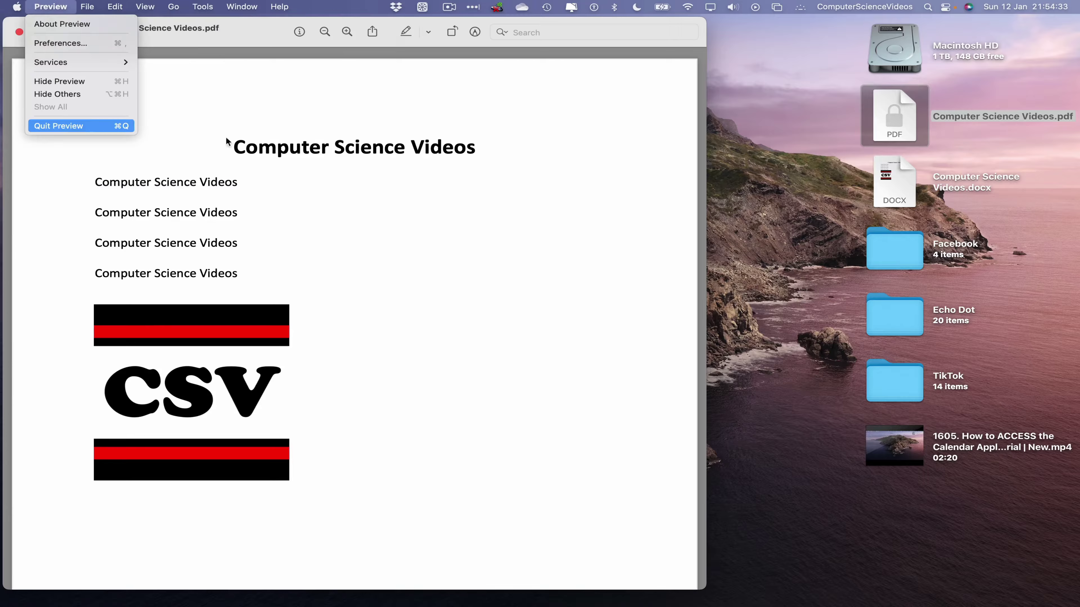
Reopen the protected PDF, unlock it with its password, and enlarge the view to show the full page.
click(812, 127)
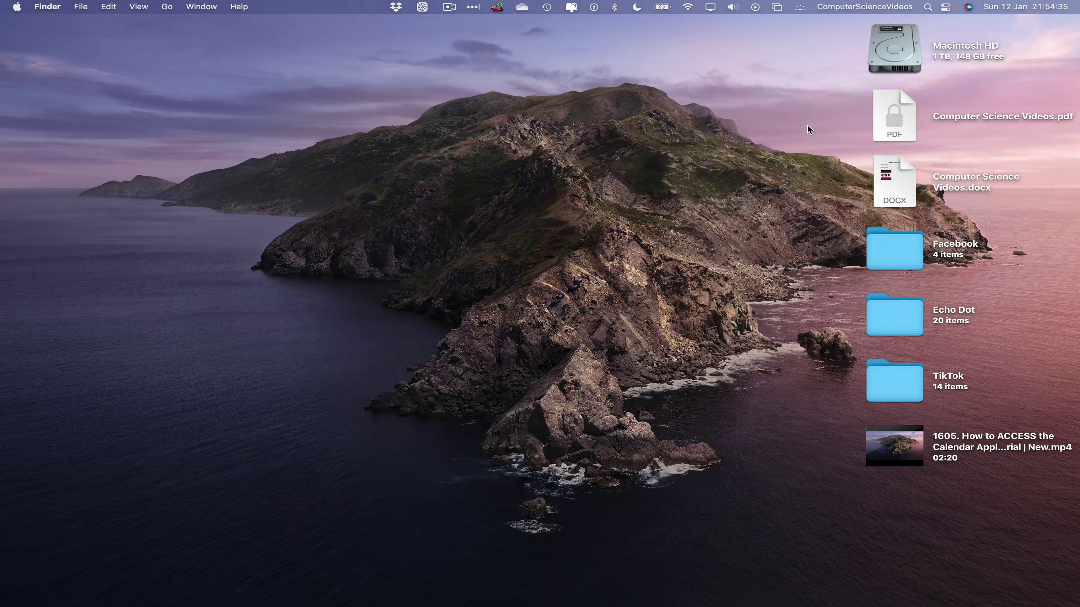
double_click(904, 105)
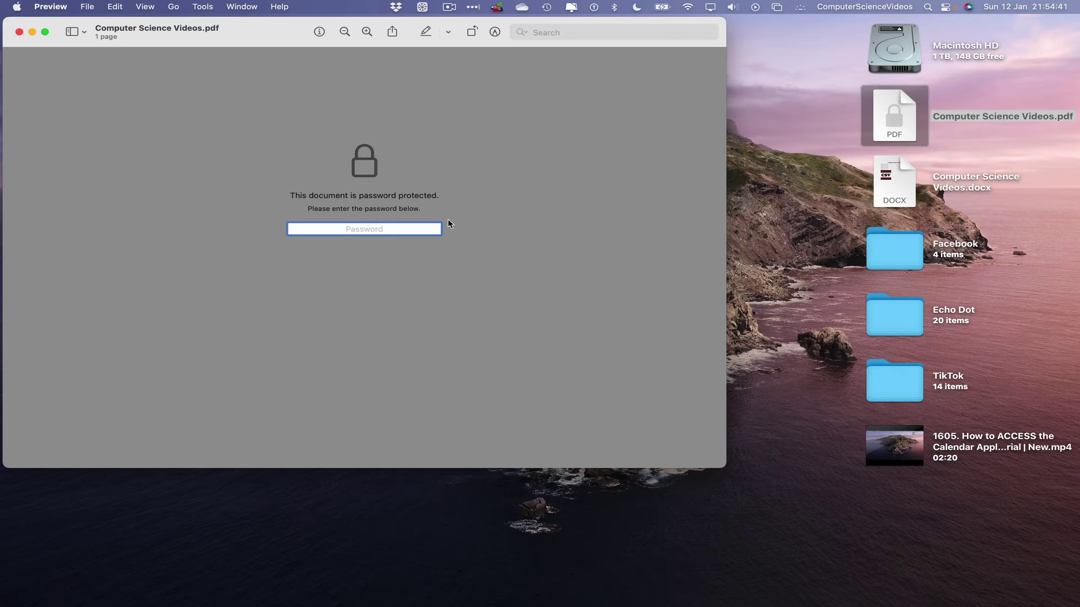
text(1234)
key(Return)
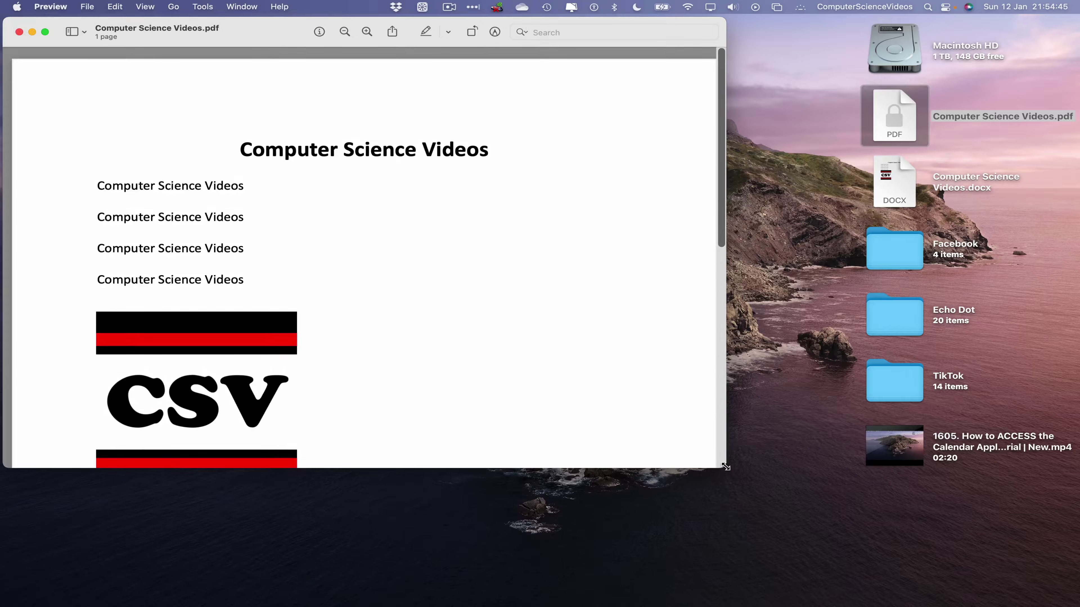
drag(725, 468, 801, 580)
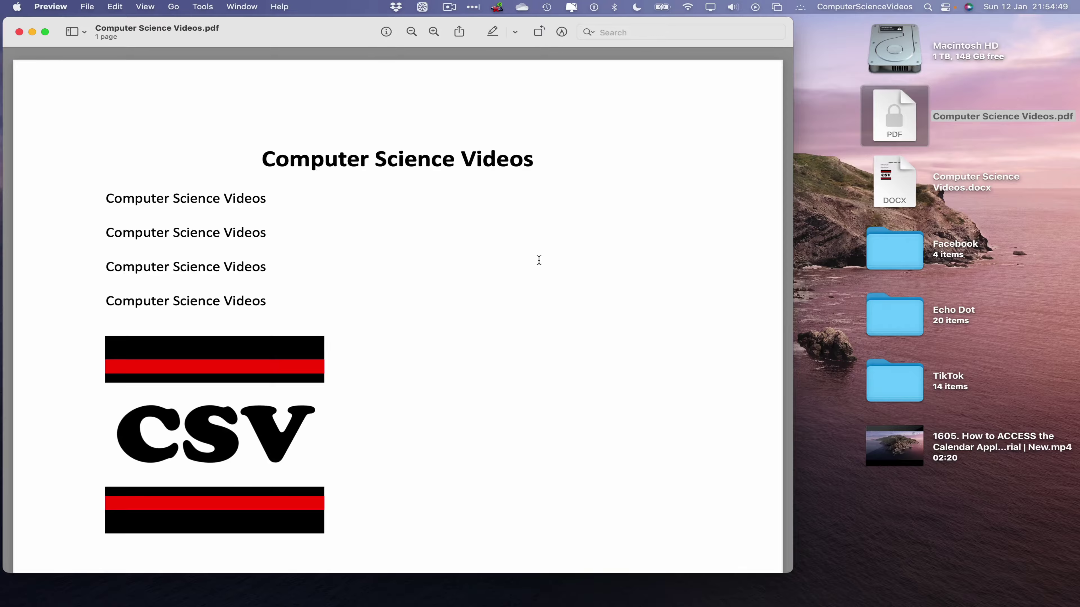
key(super+minus)
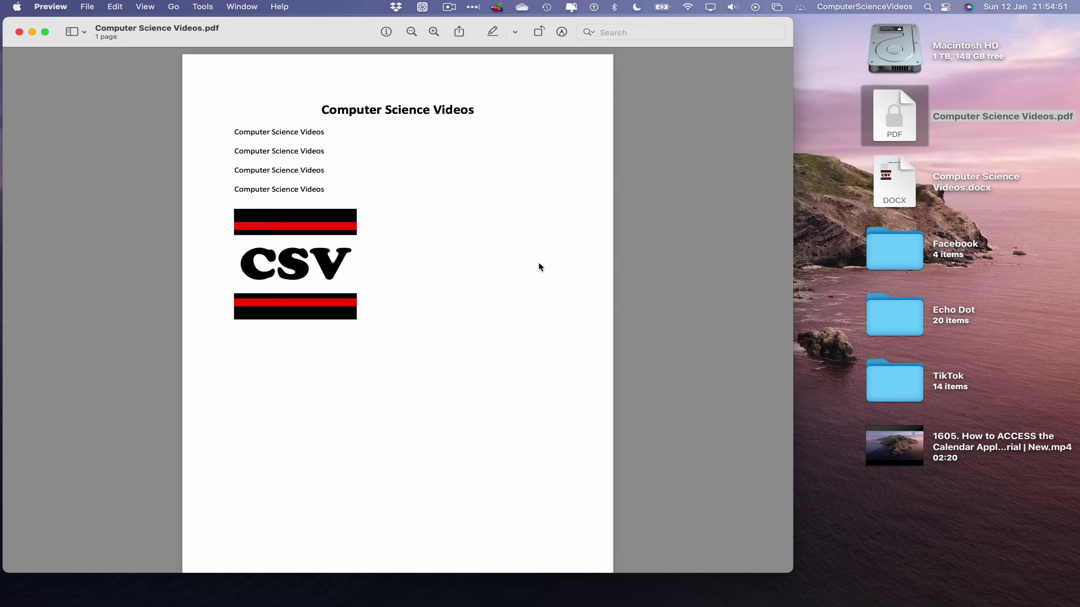
key(super+minus)
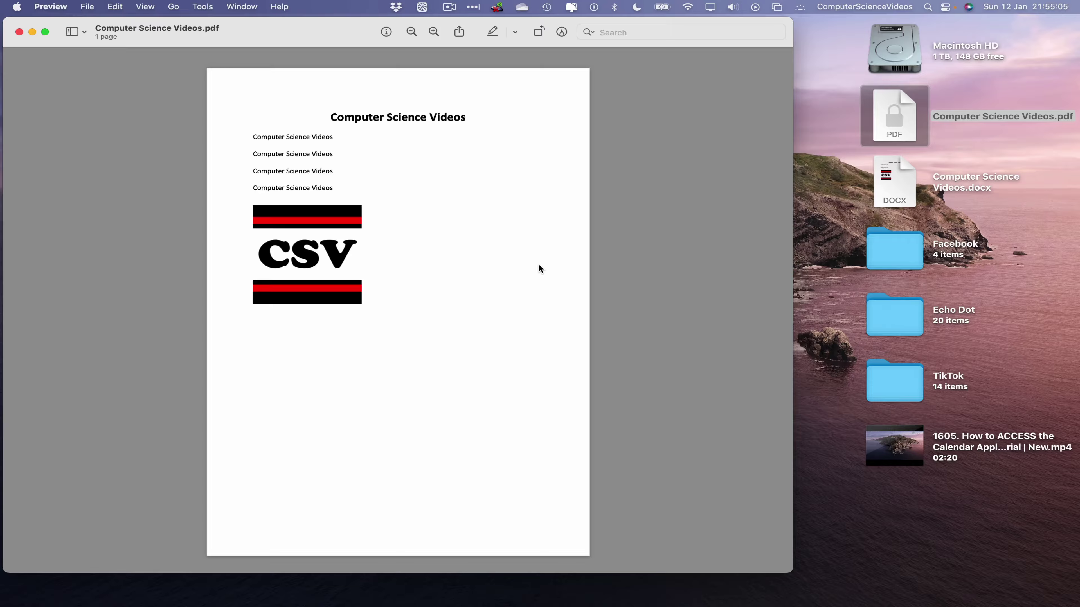
click(64, 6)
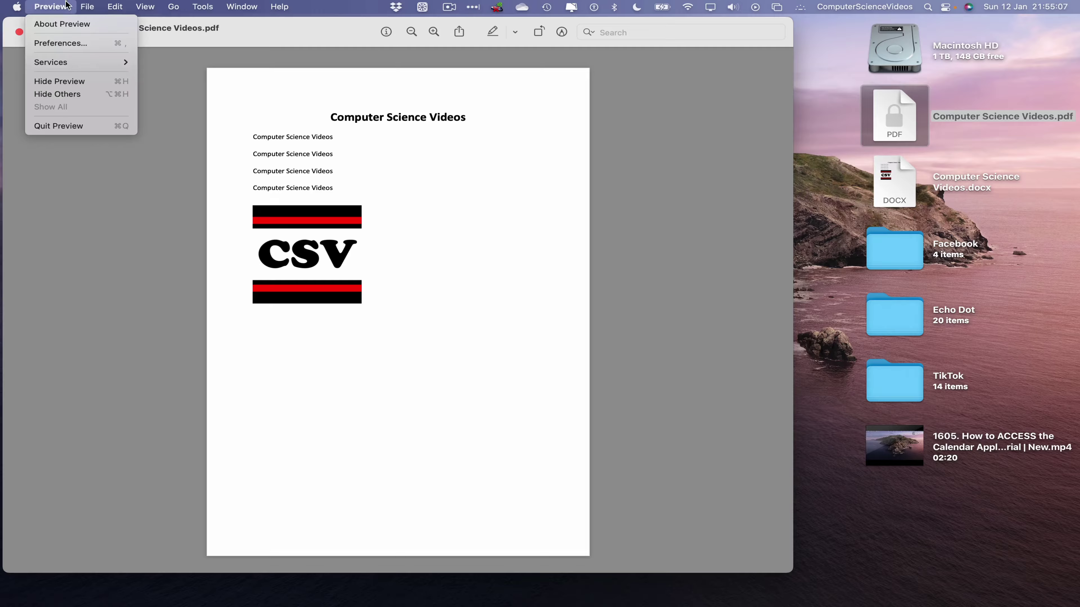
Quit Preview and deselect the desktop icons, leaving the locked PDF beside the .docx.
click(57, 125)
click(440, 124)
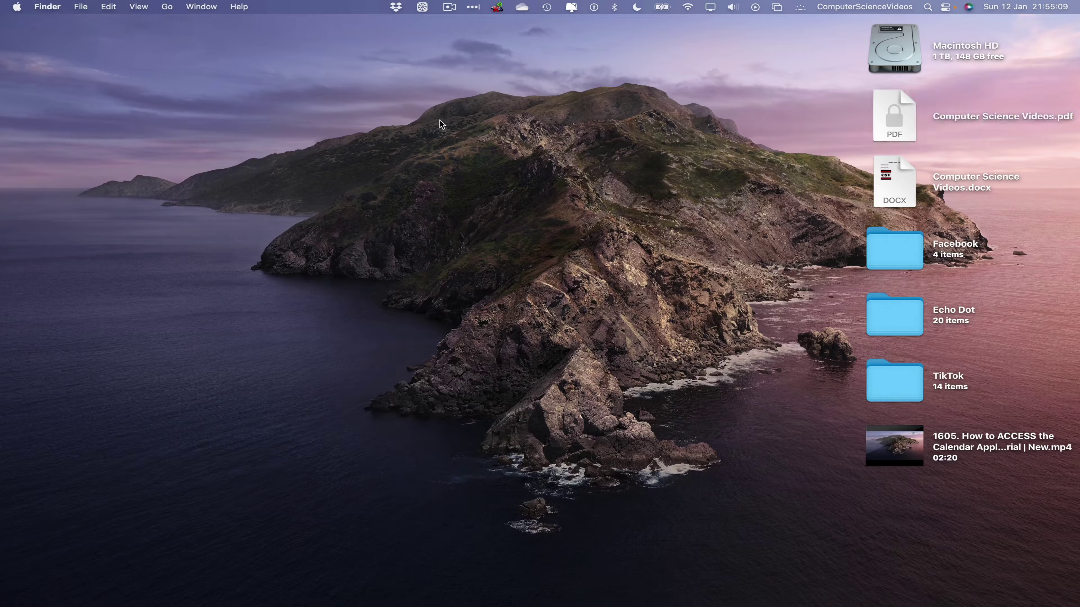